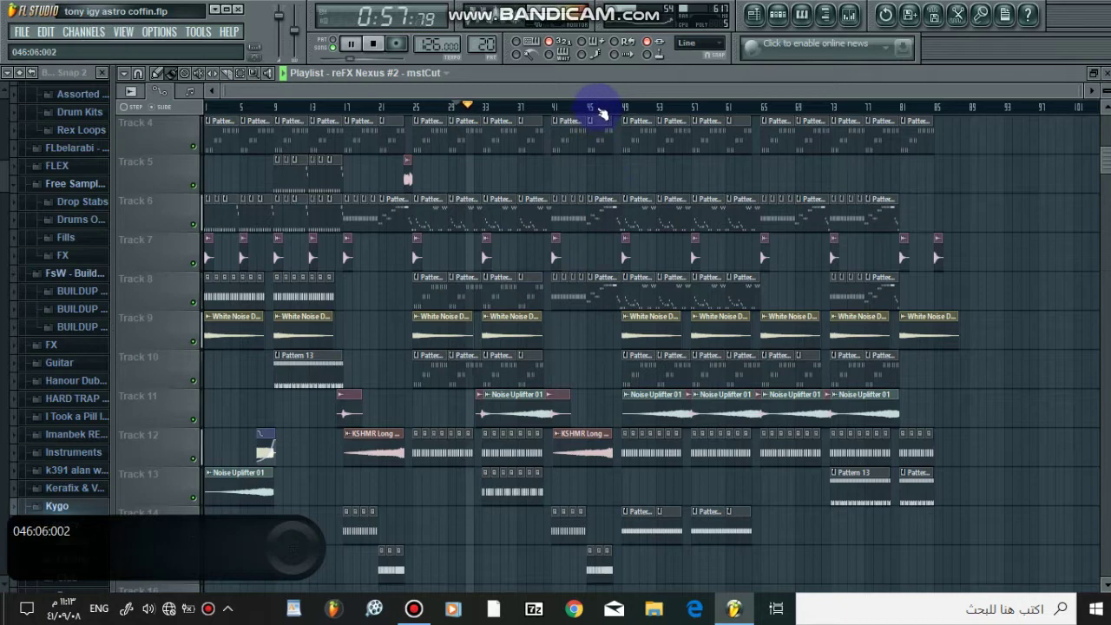
- Play the song from about bar 46 and look over the arrangement's tracks in the playlist
{"action": "left_click", "coordinate": [596, 107]}
{"action": "scroll", "coordinate": [720, 243], "scroll_direction": "up", "scroll_amount": 2}
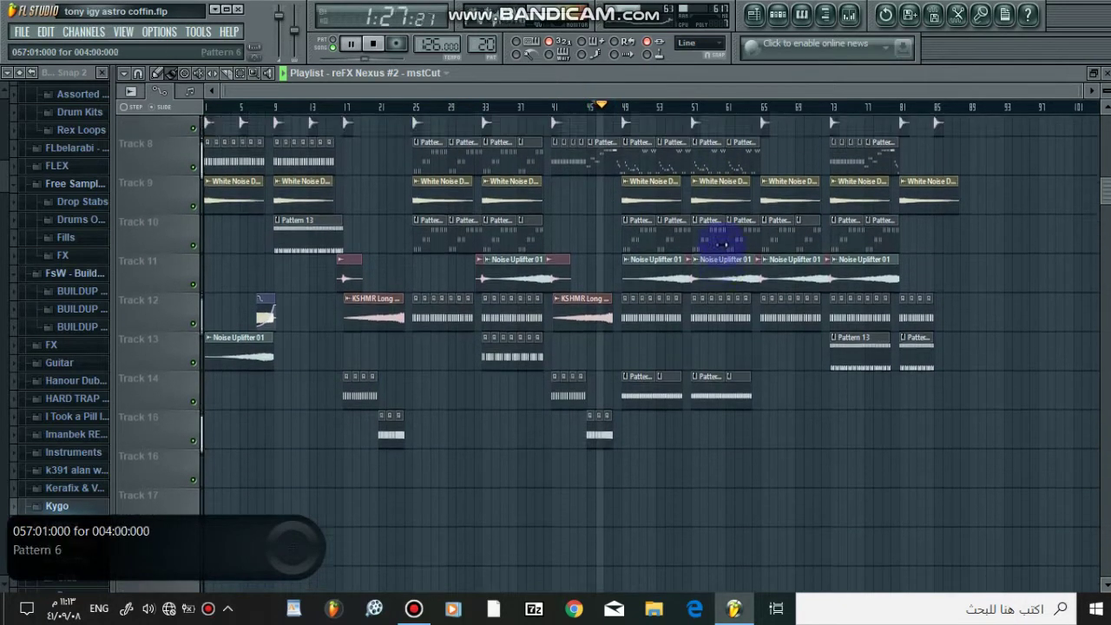
{"action": "scroll", "coordinate": [724, 244], "scroll_direction": "up", "scroll_amount": 2}
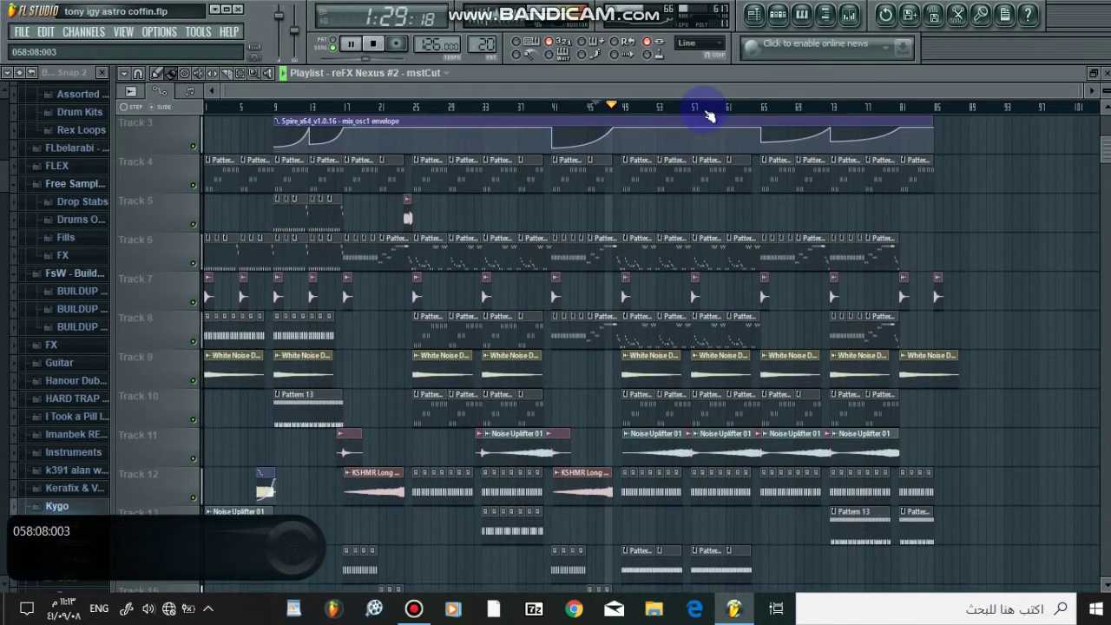
{"action": "scroll", "coordinate": [706, 240], "scroll_direction": "down", "scroll_amount": 3}
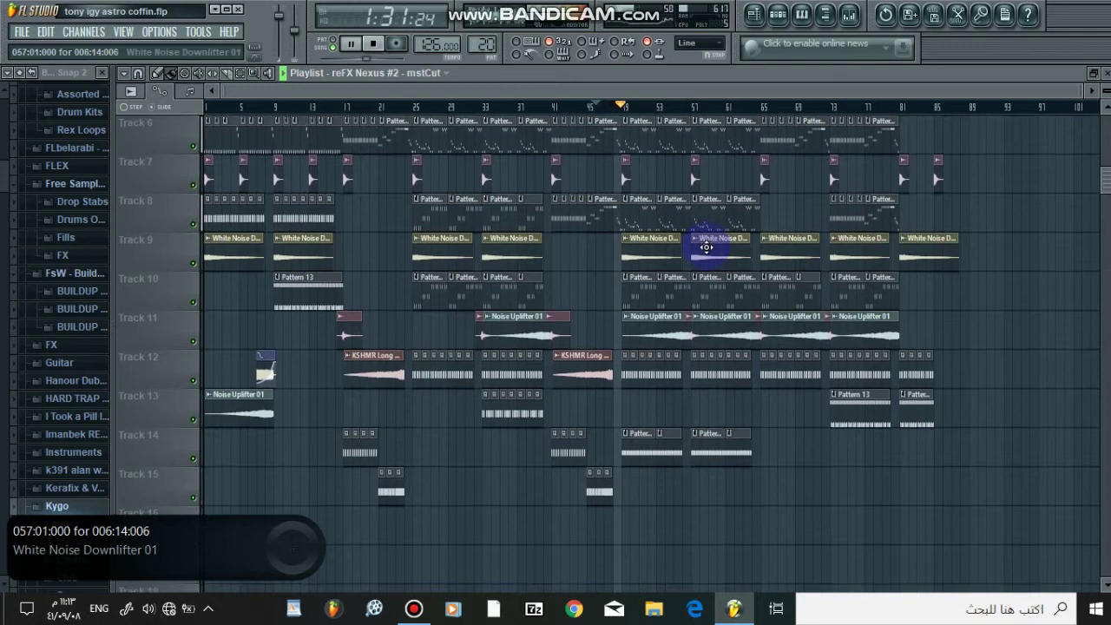
{"action": "scroll", "coordinate": [706, 248], "scroll_direction": "up", "scroll_amount": 3}
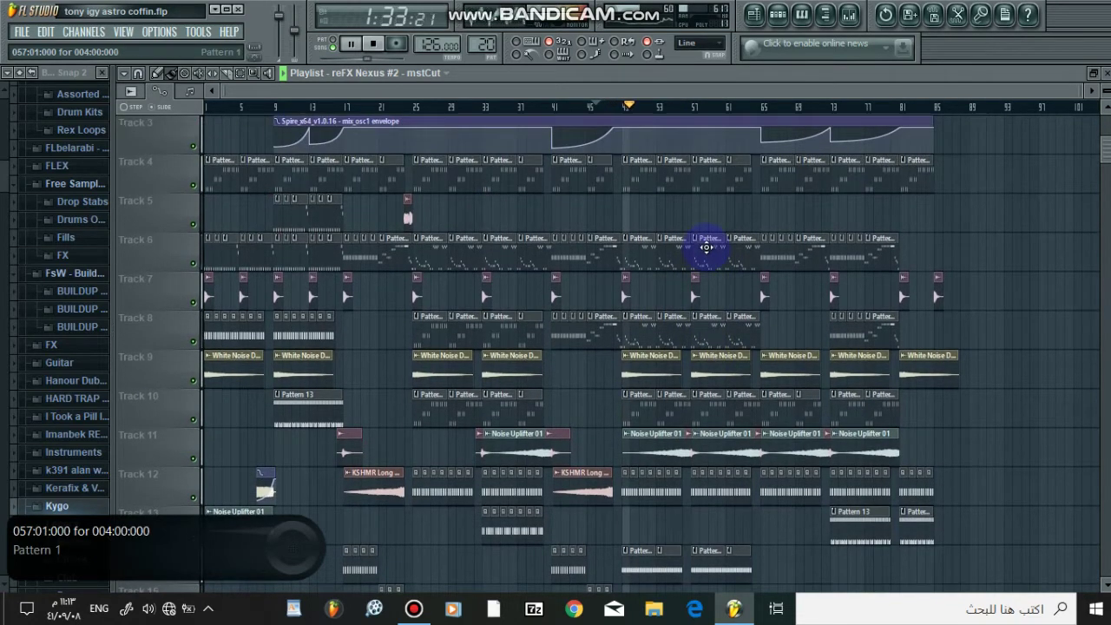
{"action": "key", "text": "space"}
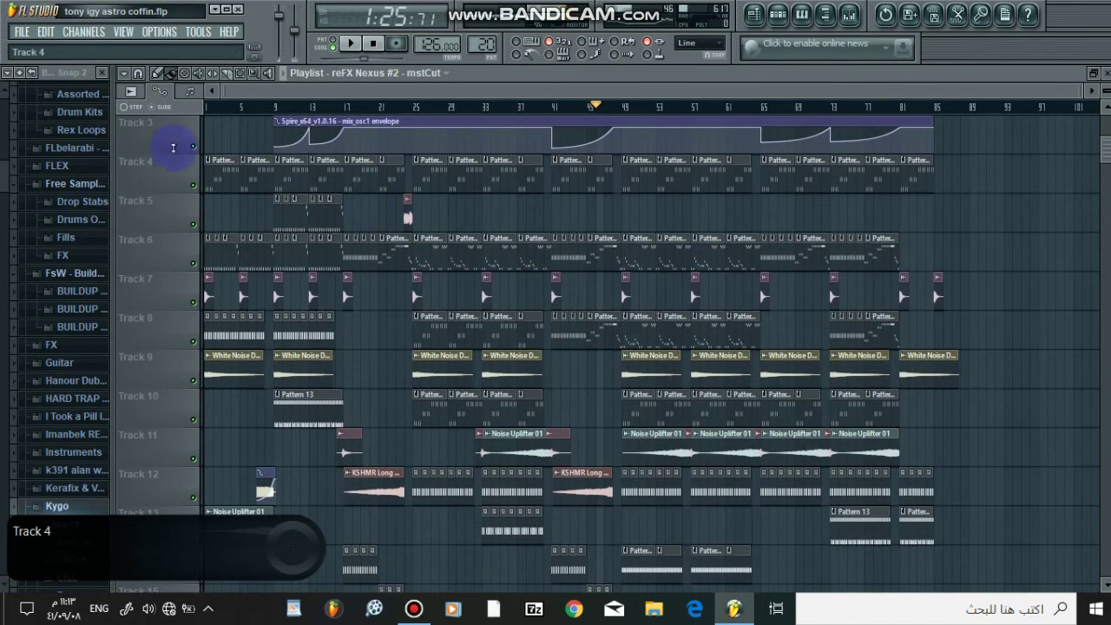
- Open the first pattern clip on Track 4 in the piano roll and play it in pattern mode
{"action": "left_click", "coordinate": [219, 164]}
{"action": "left_click_drag", "start_coordinate": [250, 117], "coordinate": [252, 90]}
{"action": "left_click", "coordinate": [332, 42]}
{"action": "key", "text": "space"}
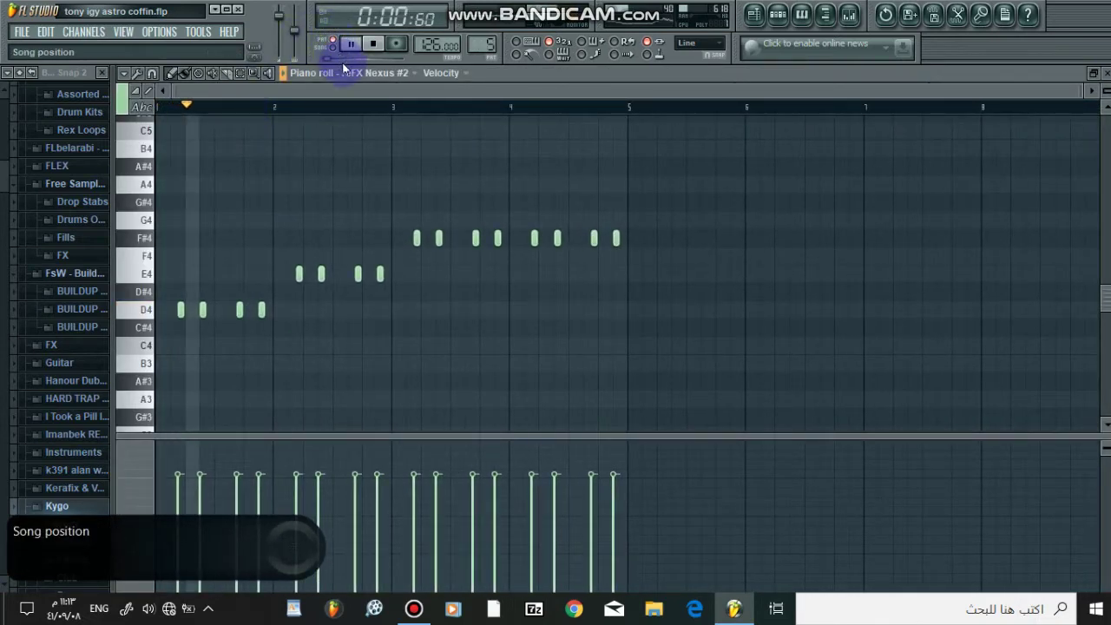
- Show the preset loaded in the reFX Nexus #2 instrument used by Pattern 5
{"action": "left_click", "coordinate": [1106, 72]}
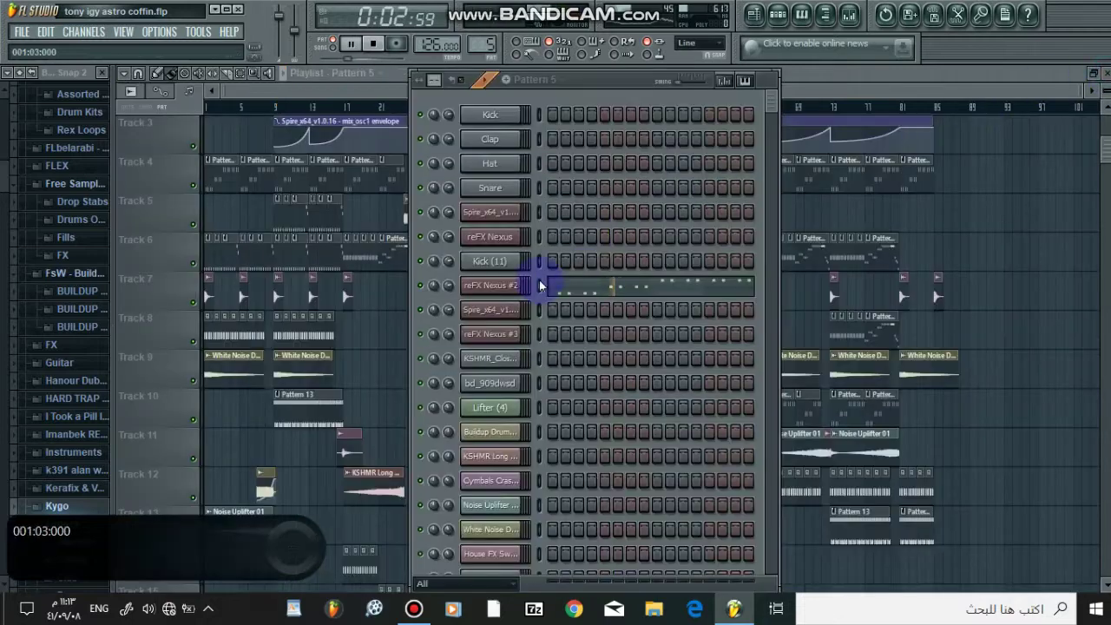
{"action": "left_click", "coordinate": [491, 280]}
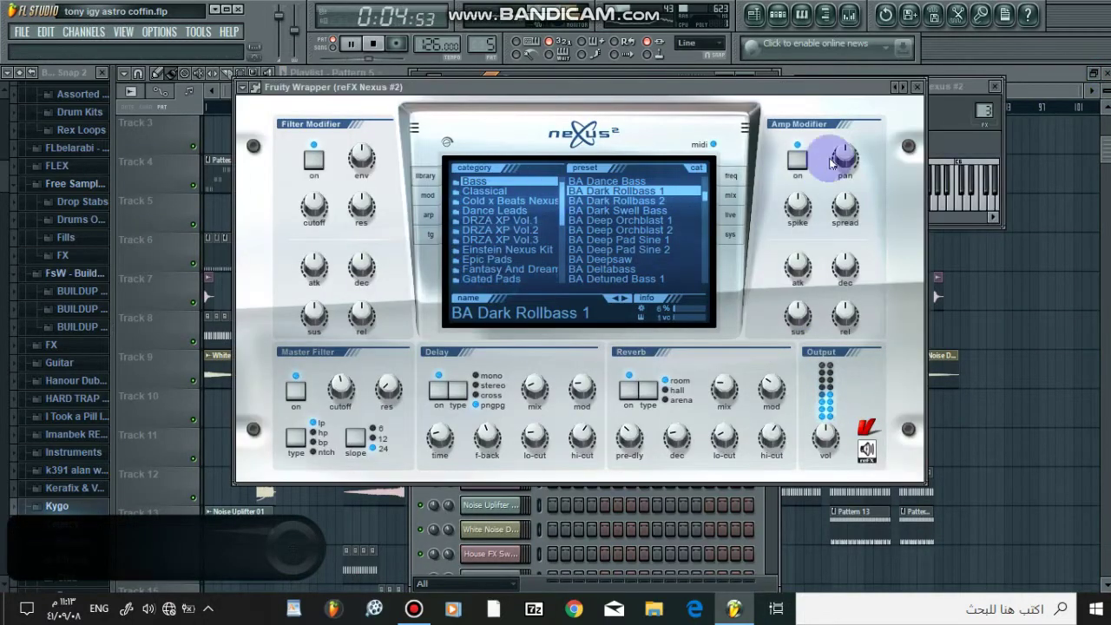
{"action": "left_click", "coordinate": [917, 89]}
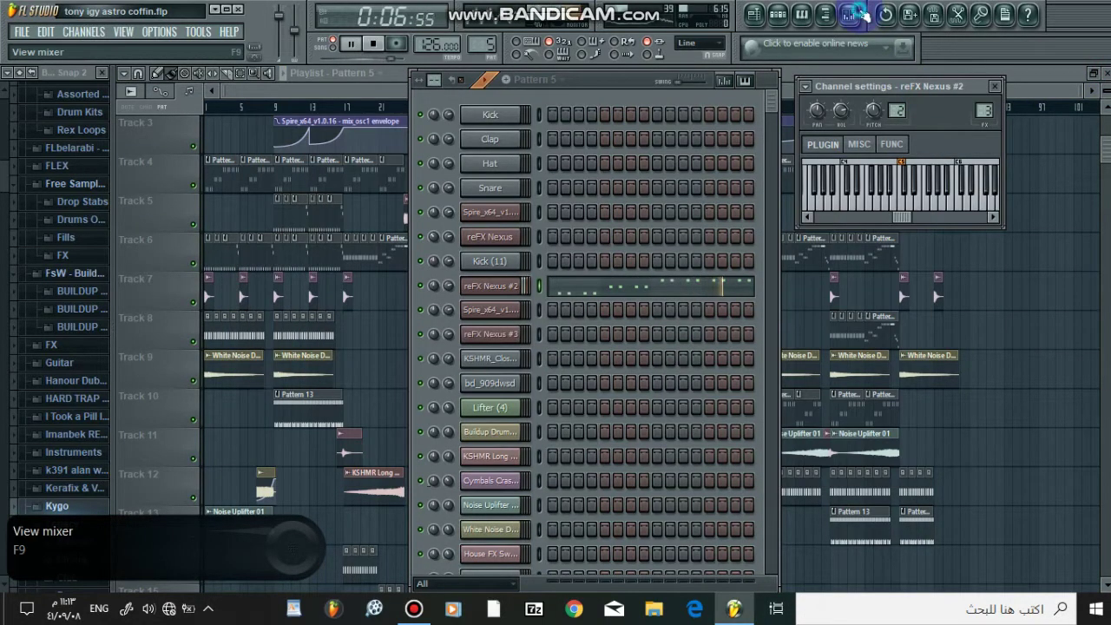
- Examine the mixer effects on the reFX Nexus #2 channel's insert while the pattern plays
{"action": "left_click", "coordinate": [859, 13]}
{"action": "left_click", "coordinate": [939, 280]}
{"action": "left_click", "coordinate": [939, 280]}
{"action": "left_click", "coordinate": [1048, 87]}
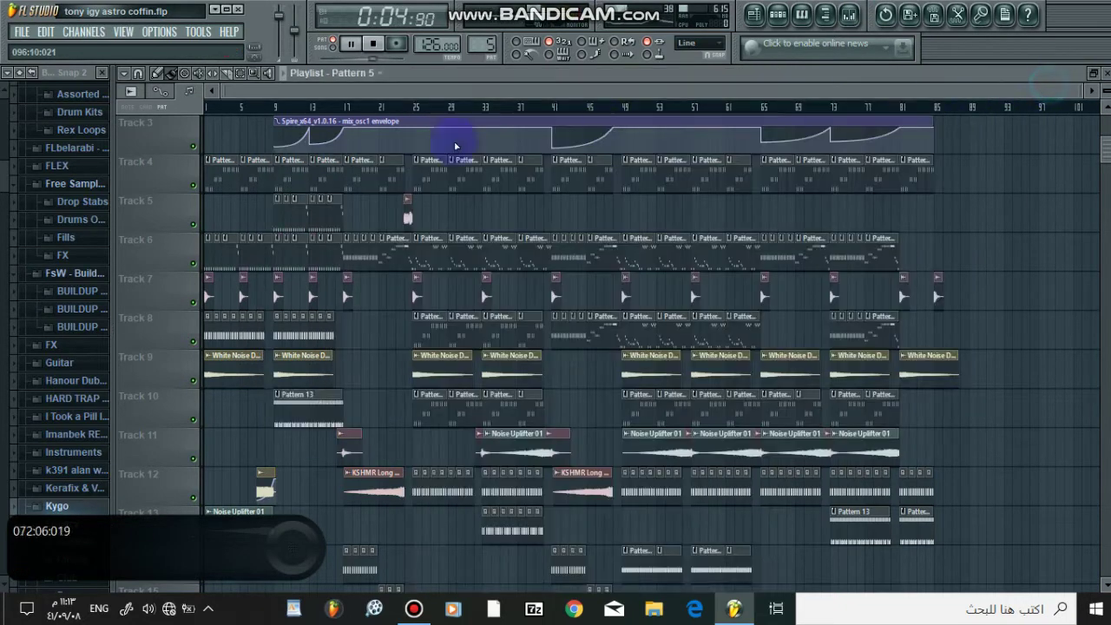
- Review the notes of the first pattern clip on Track 6 in the piano roll
{"action": "double_click", "coordinate": [221, 250]}
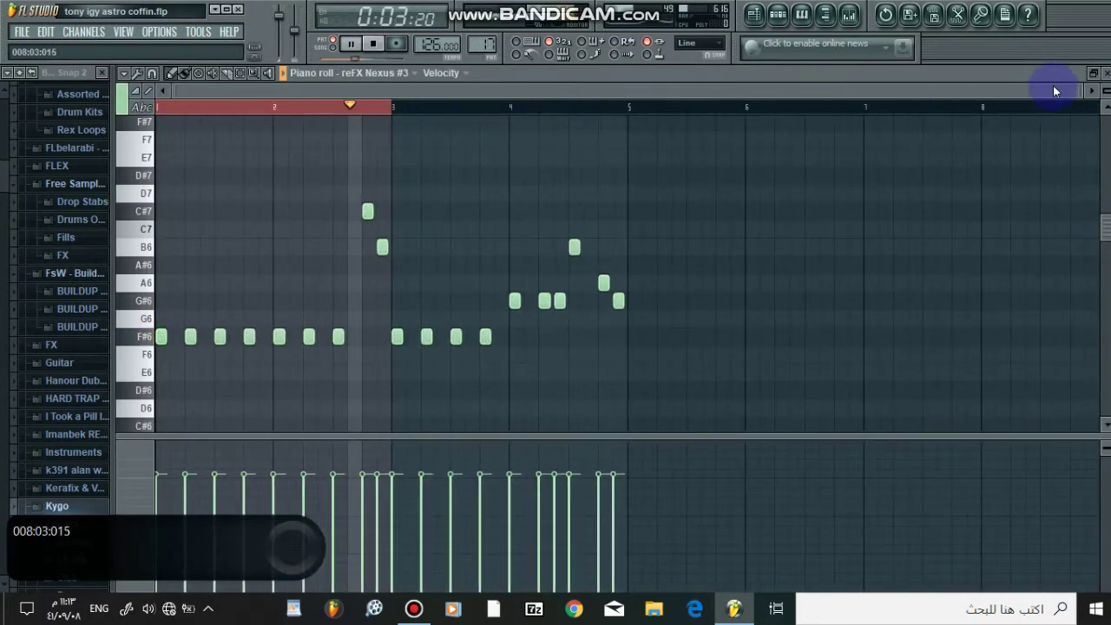
{"action": "left_click", "coordinate": [1105, 73]}
- Show the reFX Nexus #3 instrument's preset and the effect chain on its mixer insert
{"action": "left_click", "coordinate": [483, 336]}
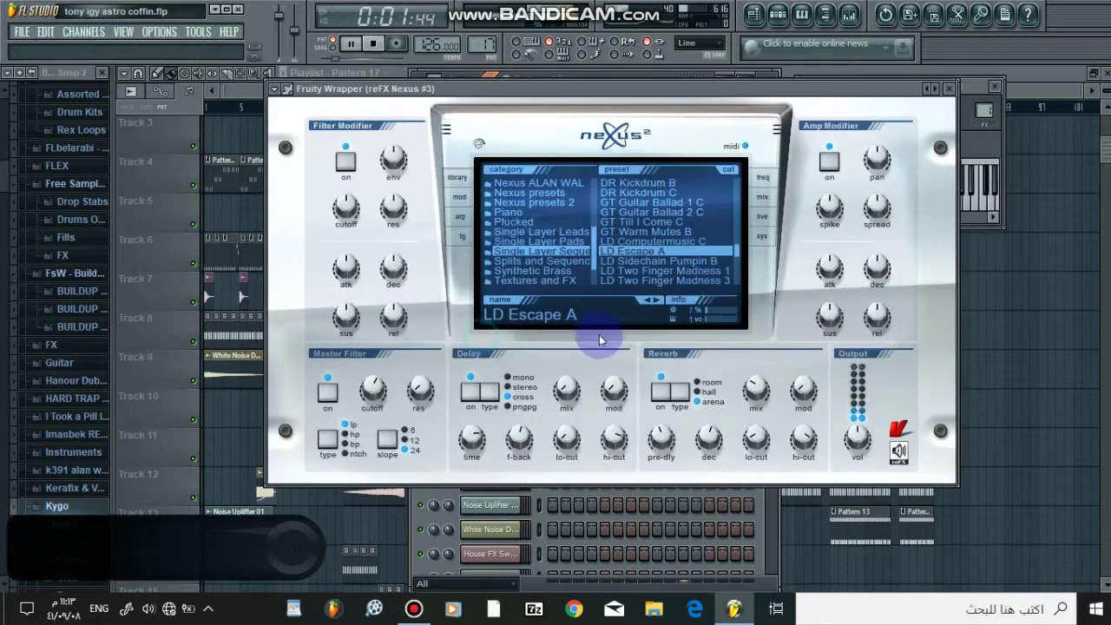
{"action": "left_click", "coordinate": [849, 15]}
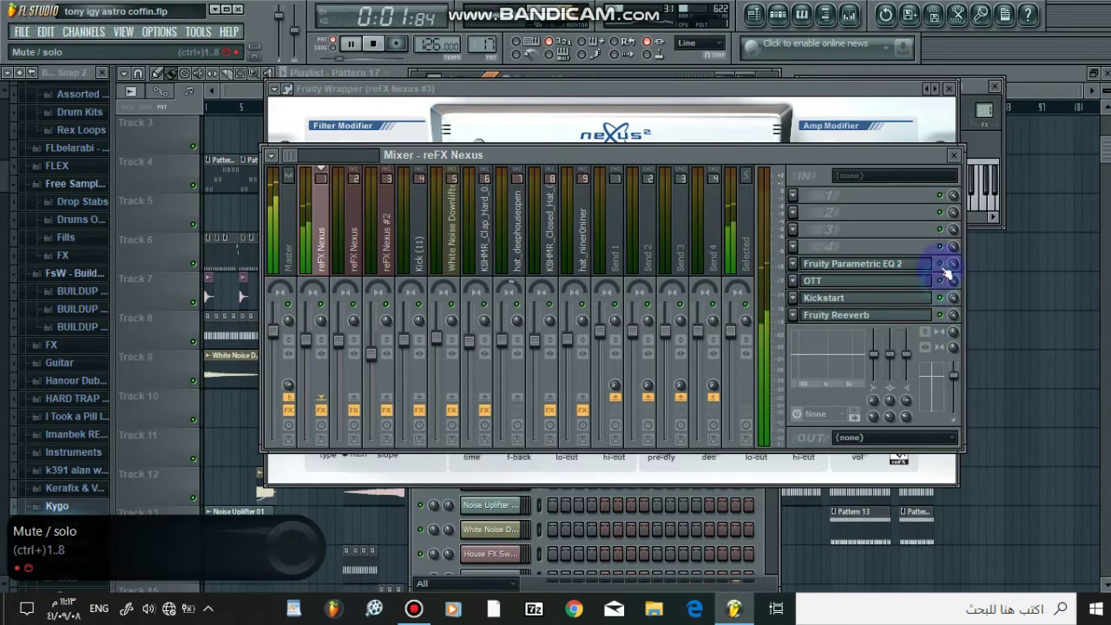
{"action": "left_click", "coordinate": [1042, 90]}
- Open Pattern 9 from the start of Track 8 and audition the Kick (11) sample in its channel settings
{"action": "scroll", "coordinate": [434, 302], "scroll_direction": "down", "scroll_amount": 2}
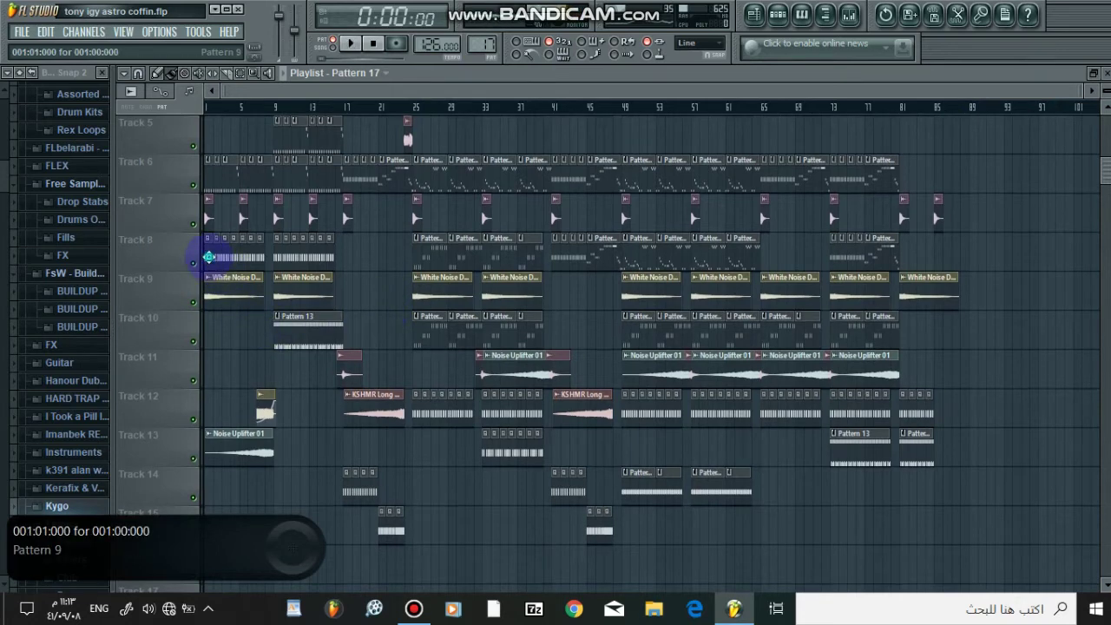
{"action": "double_click", "coordinate": [208, 257]}
{"action": "left_click", "coordinate": [494, 137]}
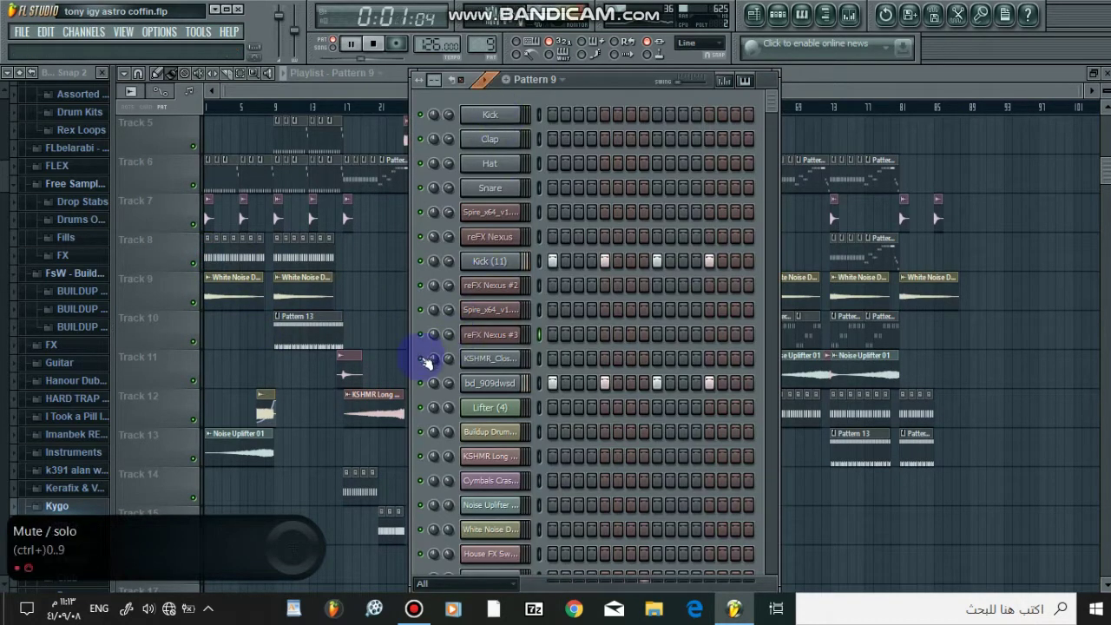
{"action": "left_click", "coordinate": [484, 263]}
{"action": "left_click", "coordinate": [885, 492]}
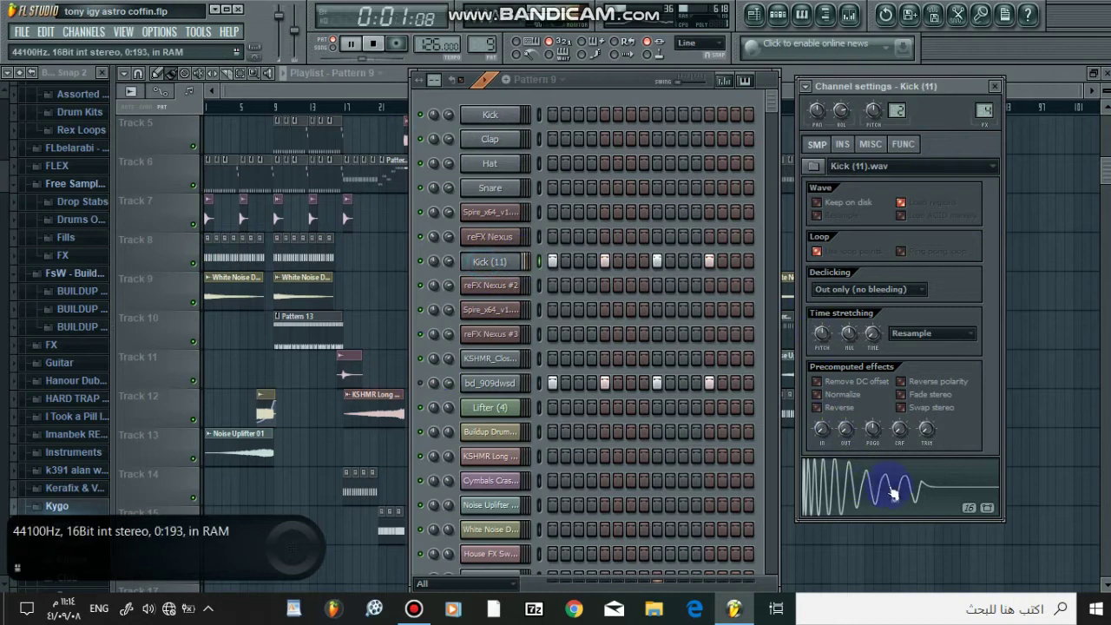
- Show the effects on the Kick (11) mixer insert and play the pattern to hear them
{"action": "left_click", "coordinate": [850, 14]}
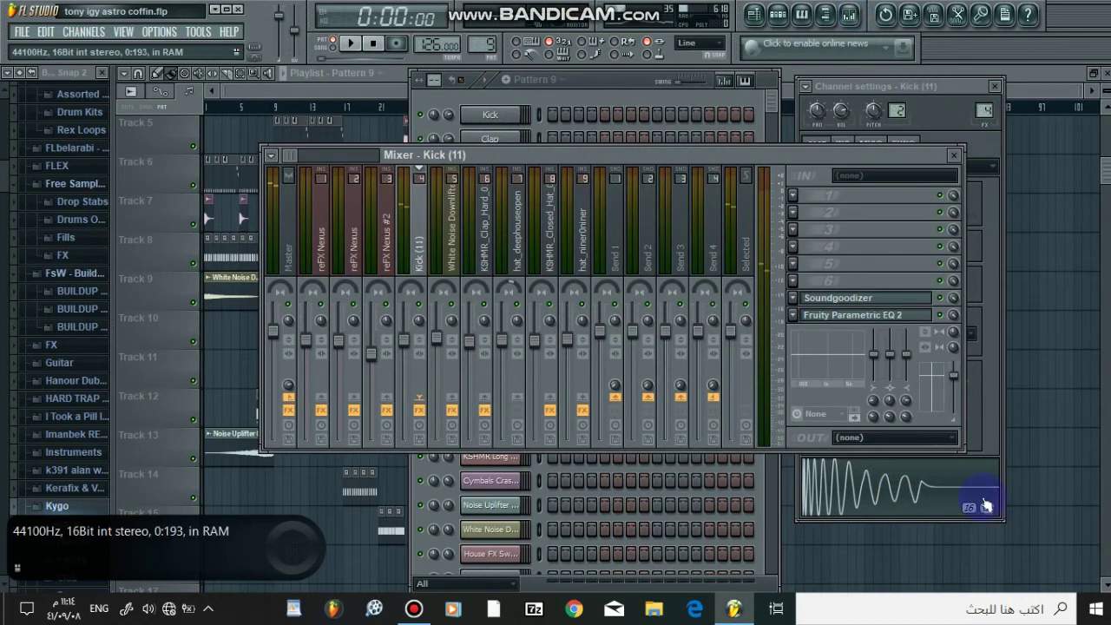
{"action": "left_click", "coordinate": [422, 235]}
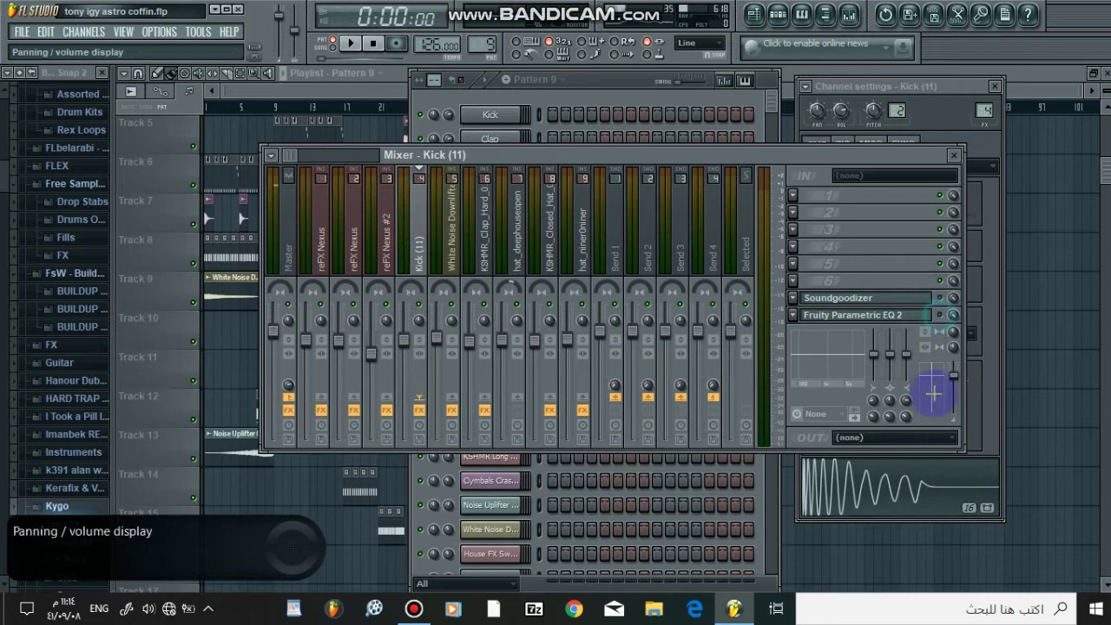
{"action": "key", "text": "space"}
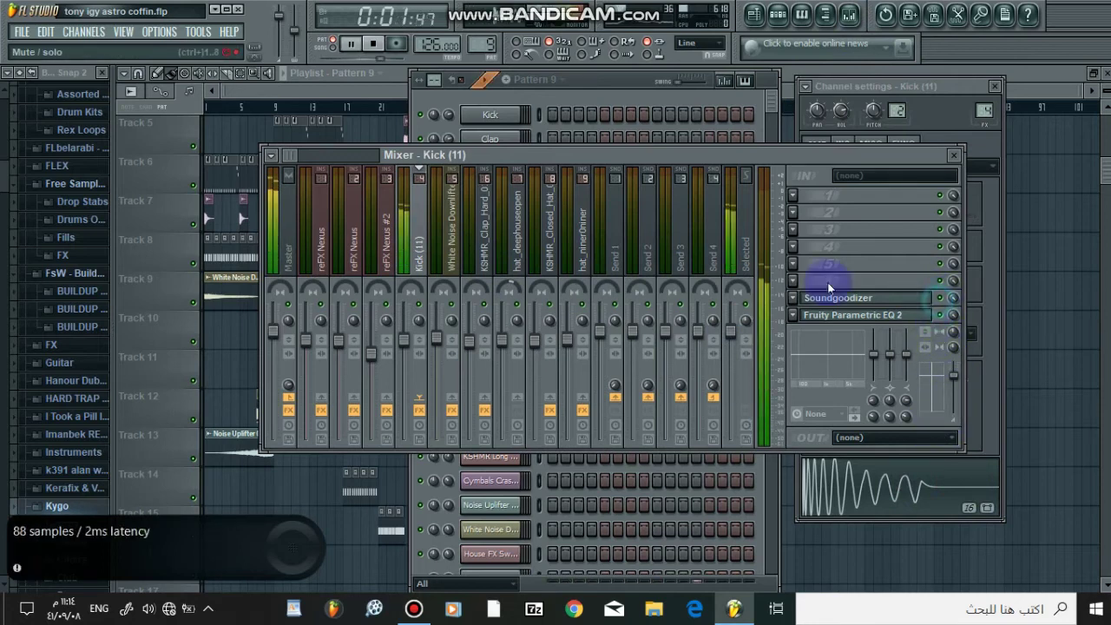
- Unmute the bd_909dwsd kick channel and show its sampler settings
{"action": "left_click", "coordinate": [721, 93]}
{"action": "left_click", "coordinate": [419, 384]}
{"action": "left_click", "coordinate": [468, 383]}
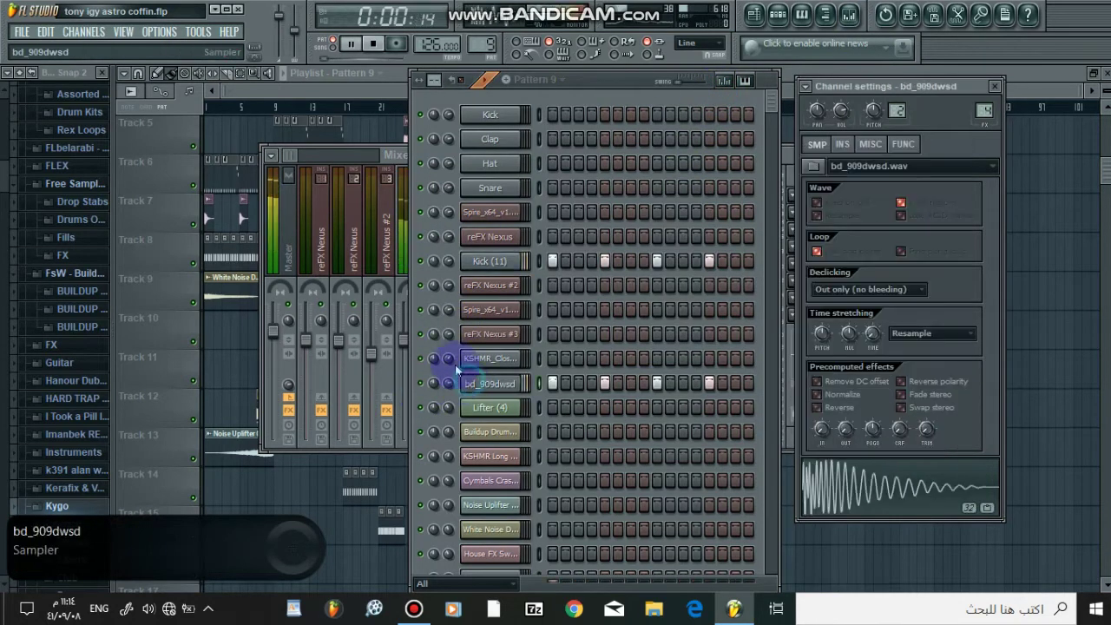
- Inspect the Soundgoodizer and Fruity Parametric EQ 2 settings on the Kick (11) mixer insert, and return to the playlist
{"action": "left_click", "coordinate": [388, 154]}
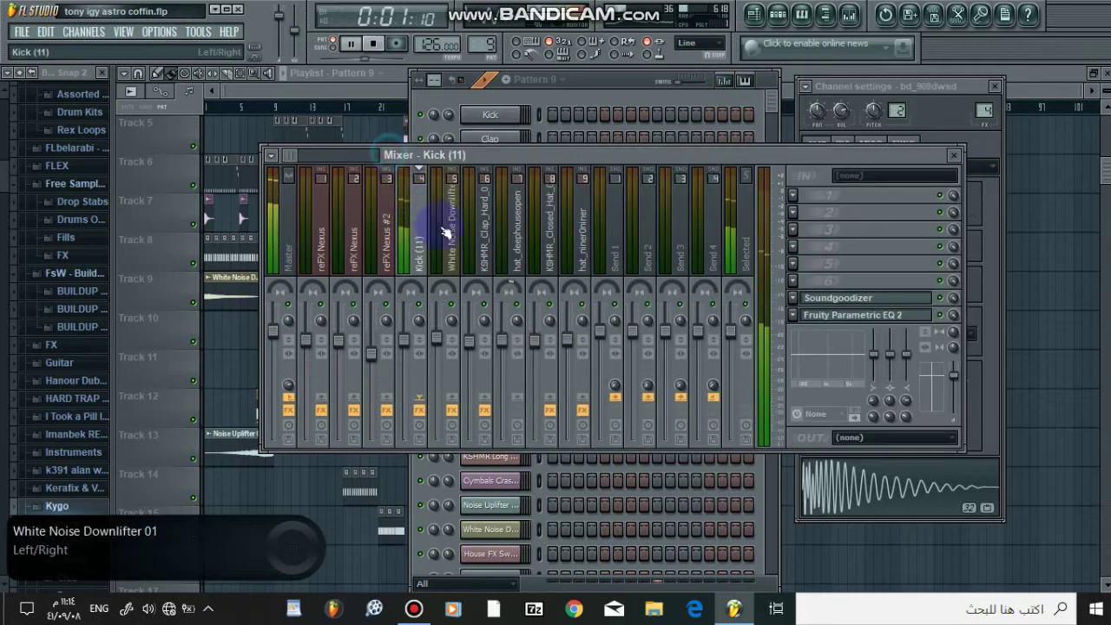
{"action": "left_click", "coordinate": [943, 316]}
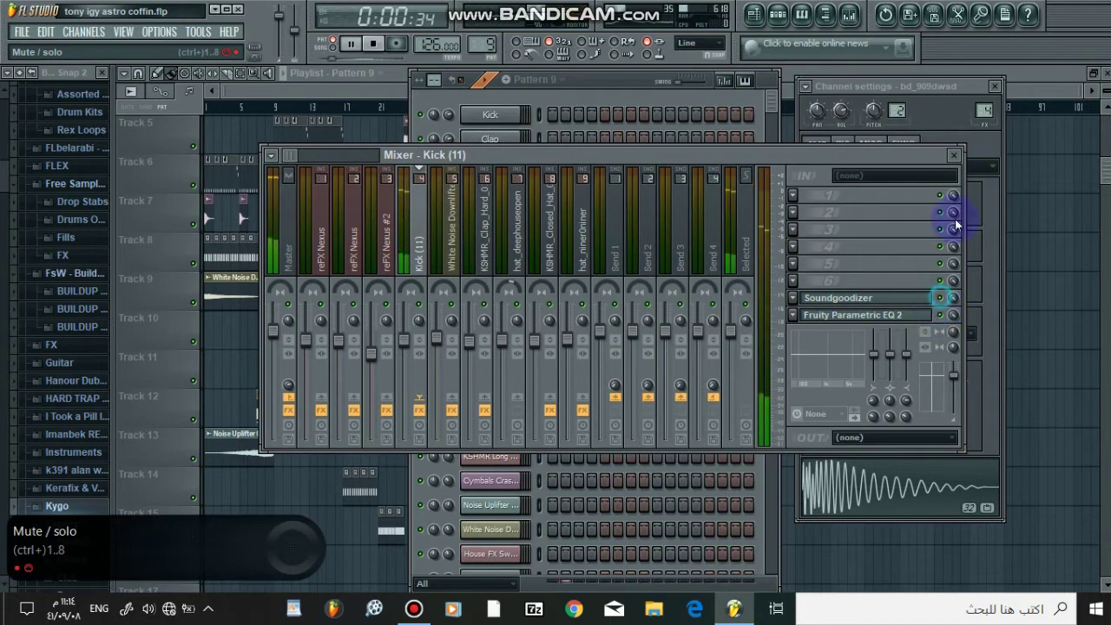
{"action": "left_click", "coordinate": [903, 301]}
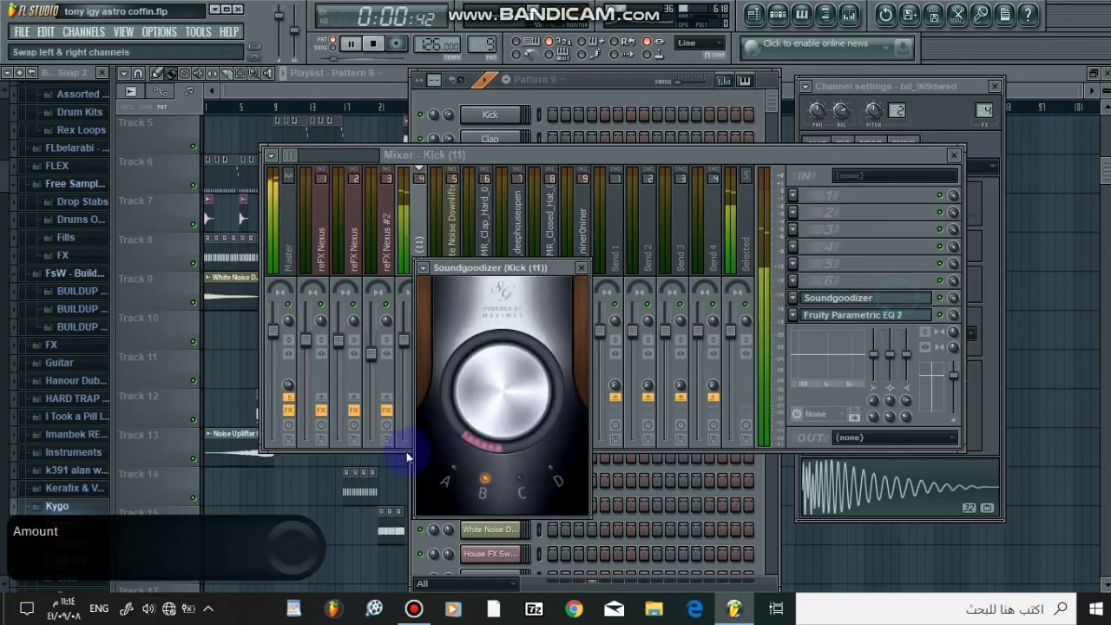
{"action": "left_click", "coordinate": [917, 298]}
{"action": "left_click", "coordinate": [918, 323]}
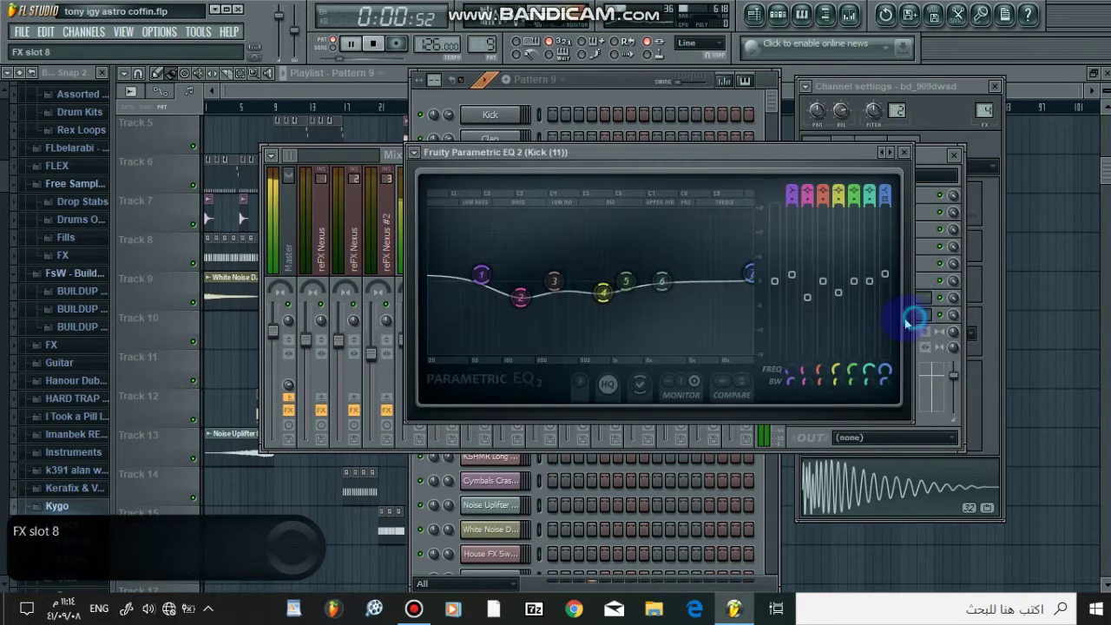
{"action": "left_click", "coordinate": [904, 152]}
{"action": "key", "text": "F12"}
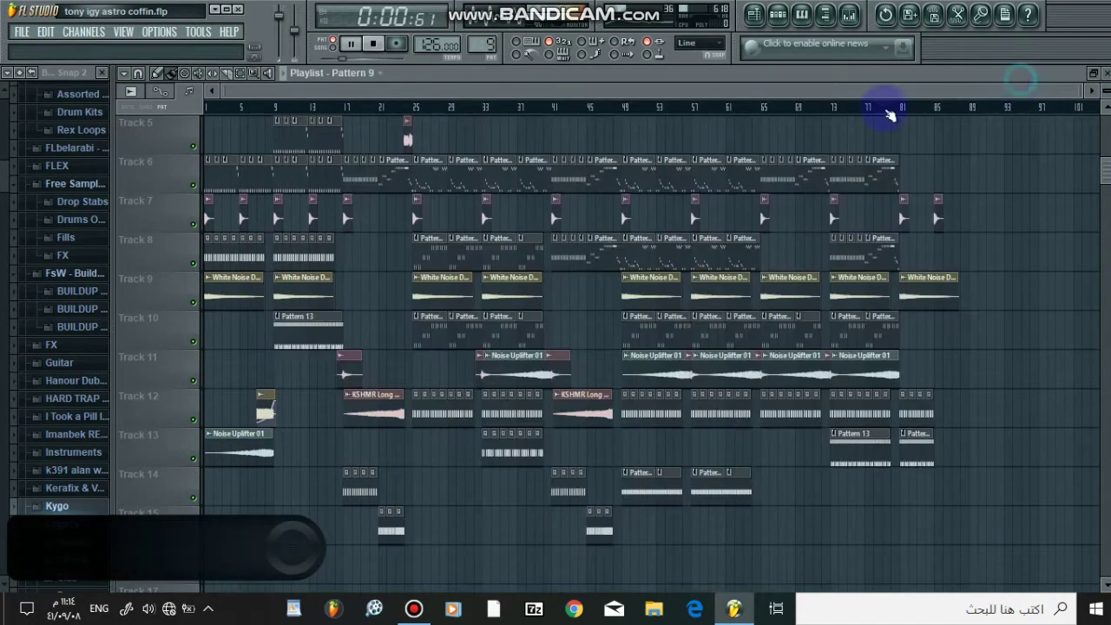
- Open Pattern 13 from Track 10 and review the full run of KSHMR_Clap_Dirty_03 notes in the piano roll
{"action": "scroll", "coordinate": [318, 239], "scroll_direction": "up", "scroll_amount": 2}
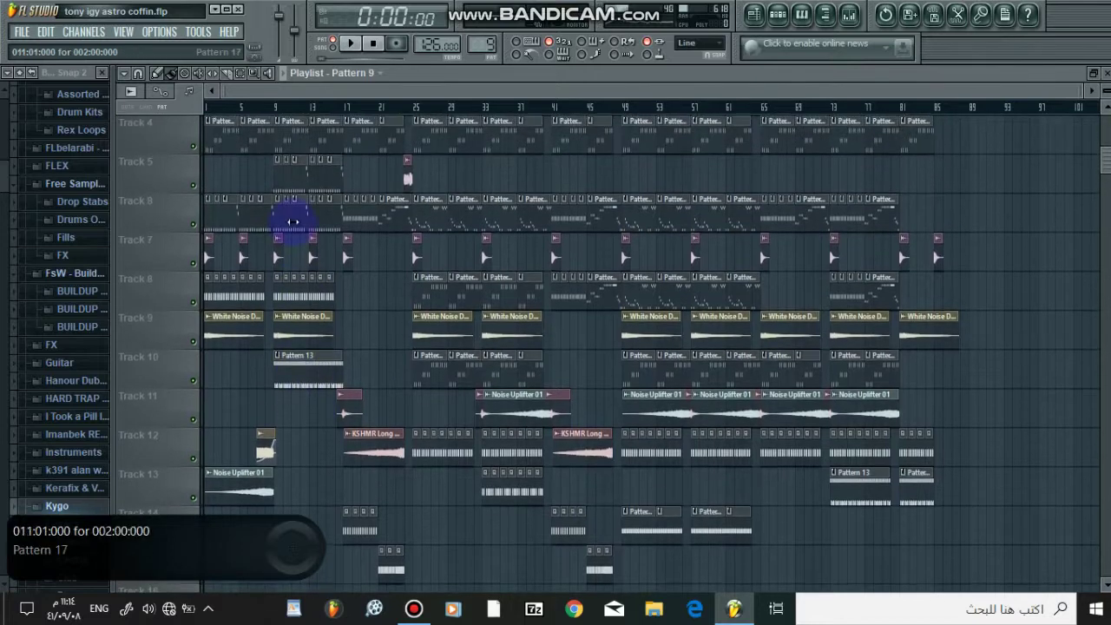
{"action": "double_click", "coordinate": [276, 371]}
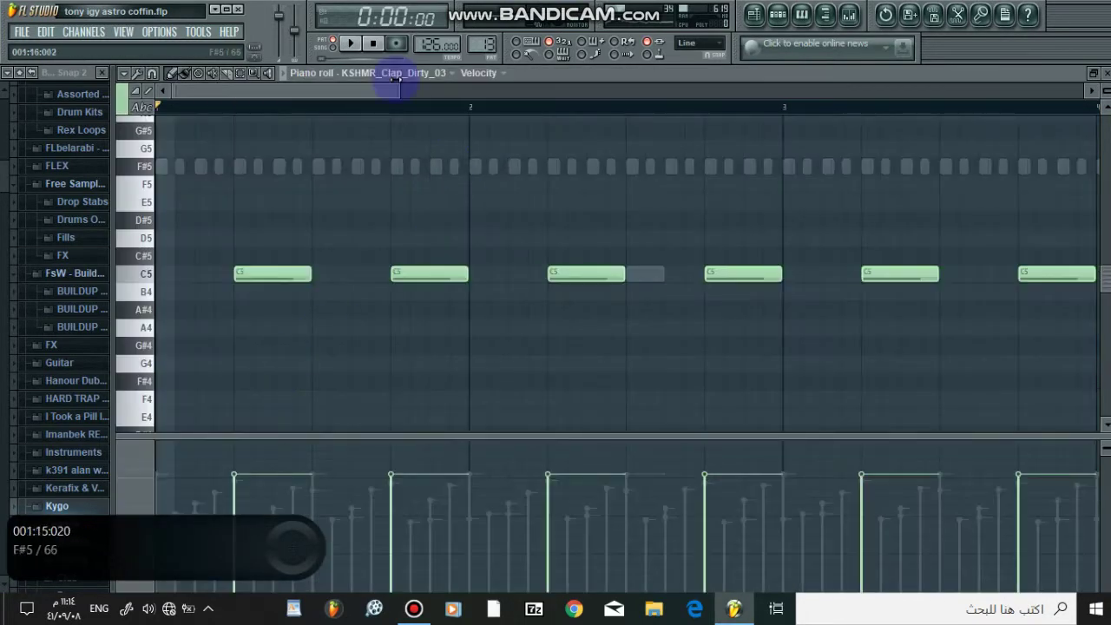
{"action": "scroll", "coordinate": [378, 122], "scroll_direction": "down", "scroll_amount": 4}
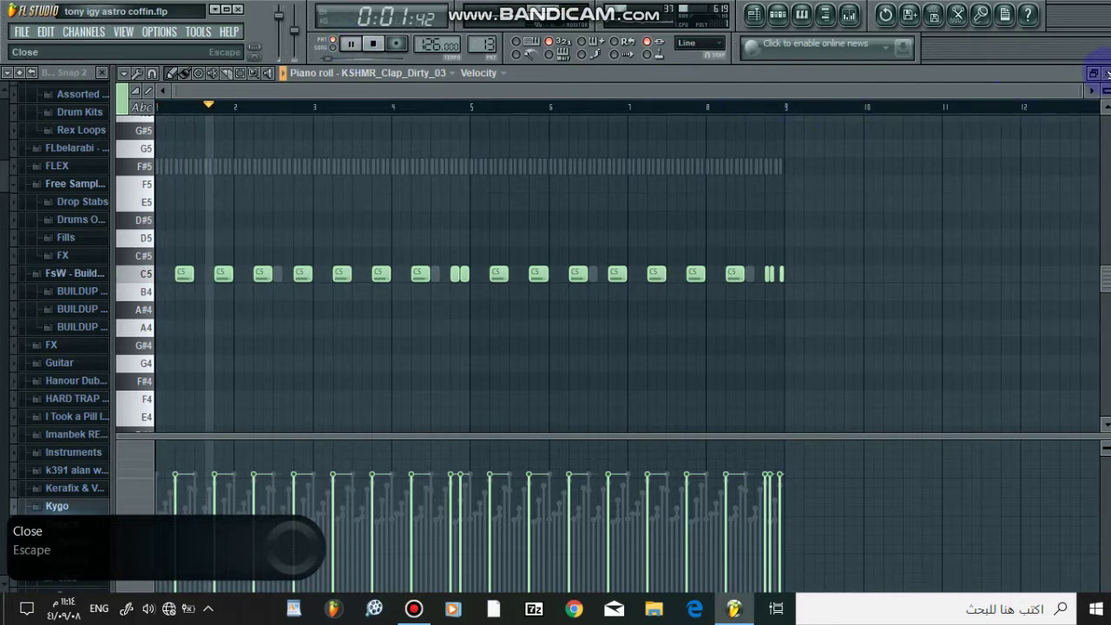
{"action": "left_click", "coordinate": [1093, 72]}
- Isolate the KSHMR_Clap_Dirty_03 channel among Pattern 13's percussion and show its sample settings
{"action": "scroll", "coordinate": [664, 168], "scroll_direction": "down", "scroll_amount": 10}
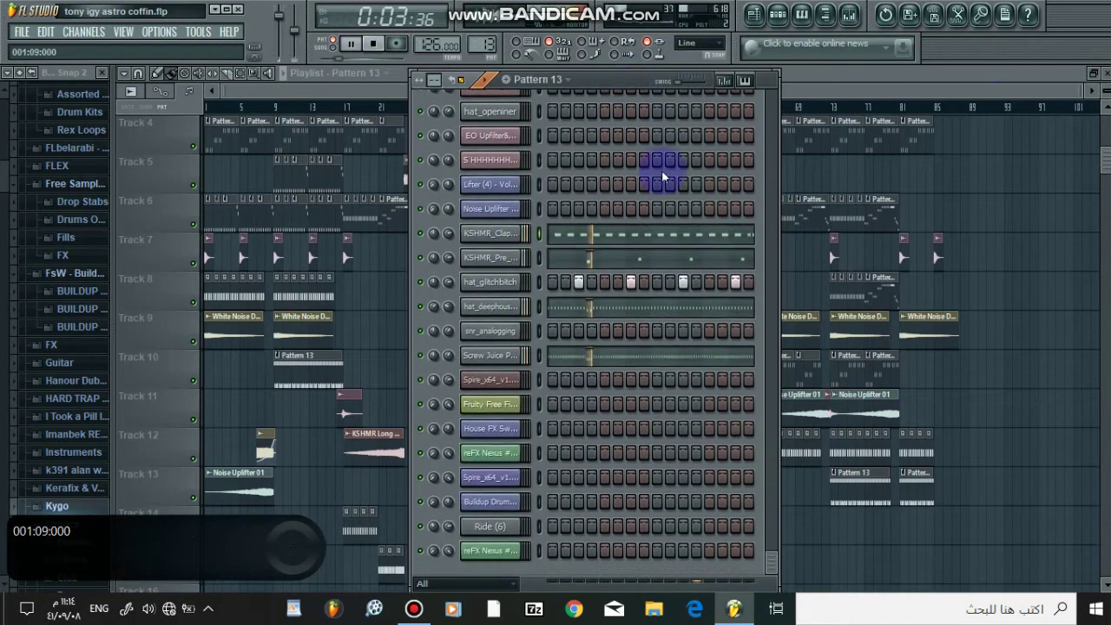
{"action": "key", "text": "space"}
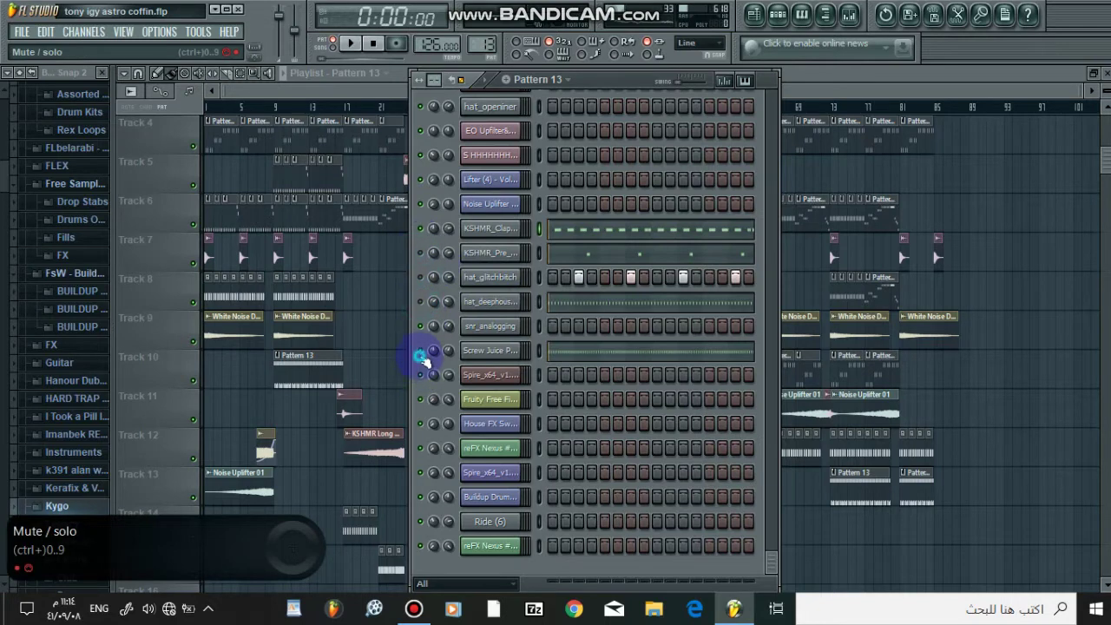
{"action": "left_click", "coordinate": [503, 229]}
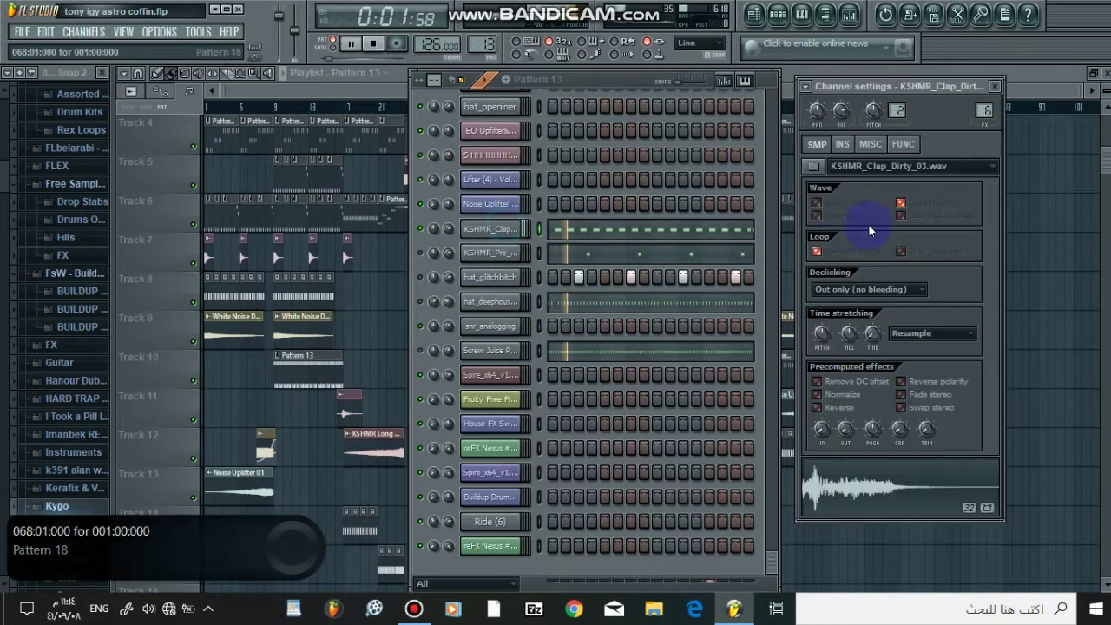
- Compare the clap's sound with effects bypassed on the KSHMR_Clap_Hard_01 mixer insert
{"action": "left_click", "coordinate": [851, 14]}
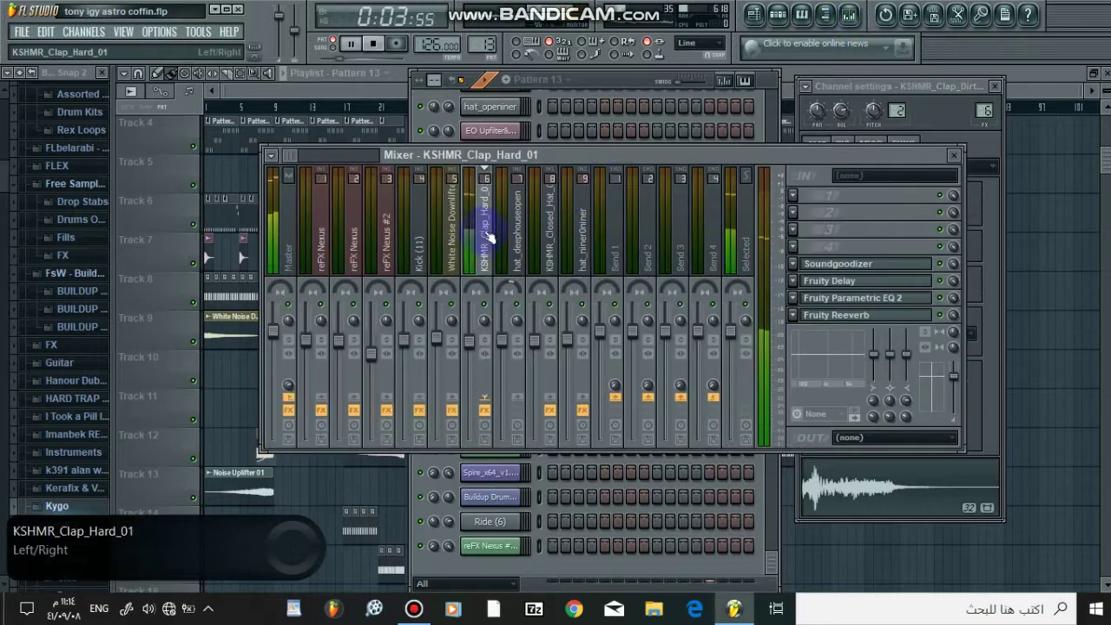
{"action": "left_click", "coordinate": [941, 297]}
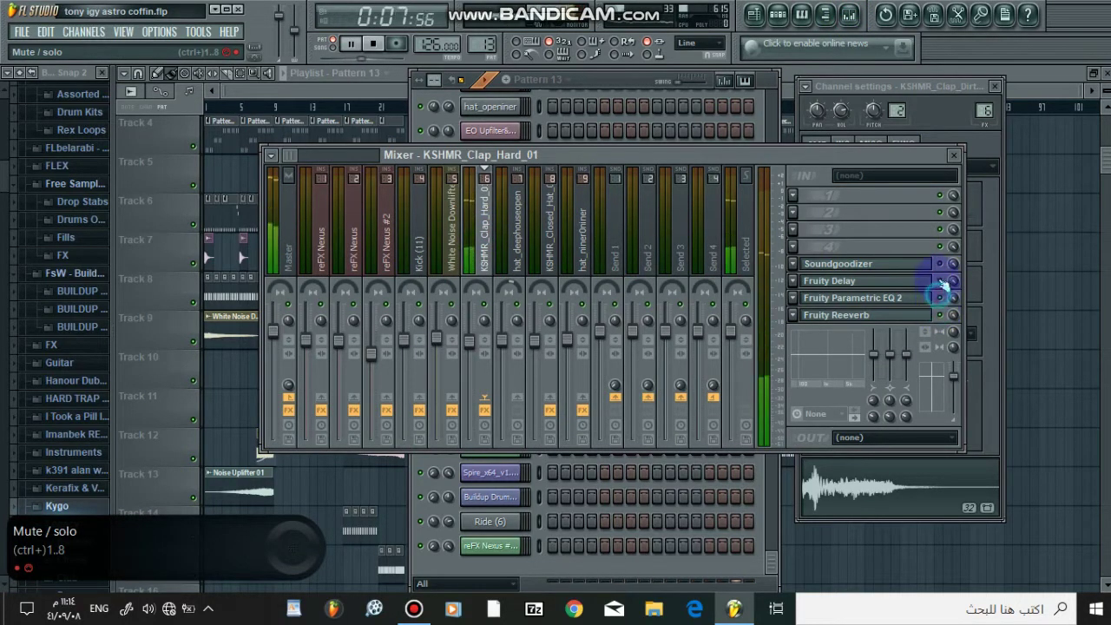
{"action": "left_click", "coordinate": [951, 155]}
- Restart Pattern 13's playback and open the KSHMR_Pre_Shifted_Clap_23 notes in the piano roll
{"action": "key", "text": "space"}
{"action": "key", "text": "space"}
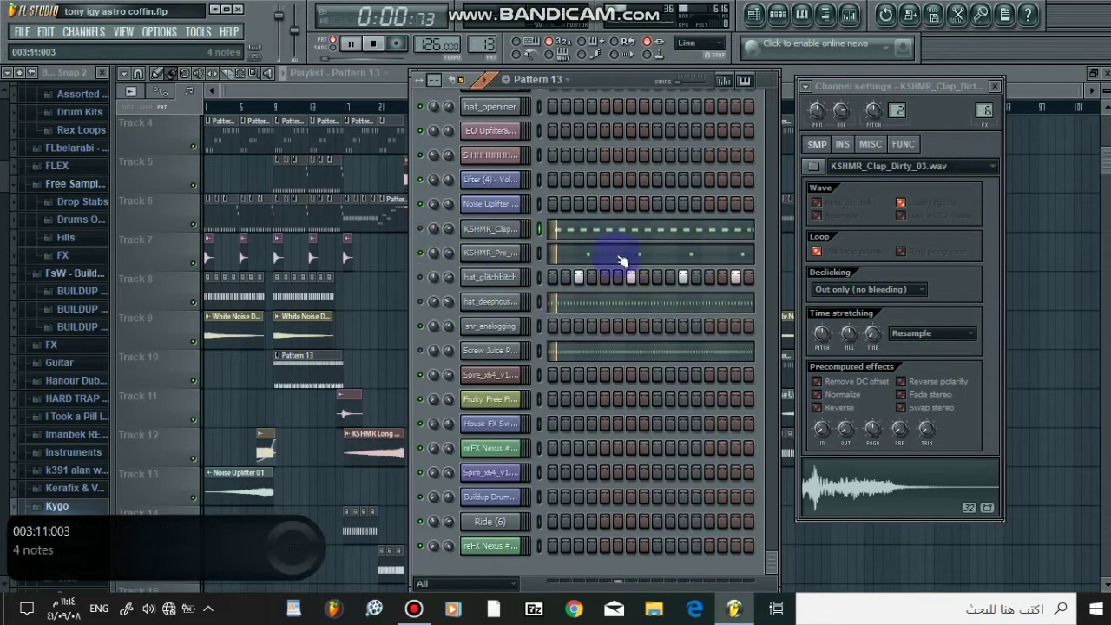
{"action": "left_click", "coordinate": [622, 260]}
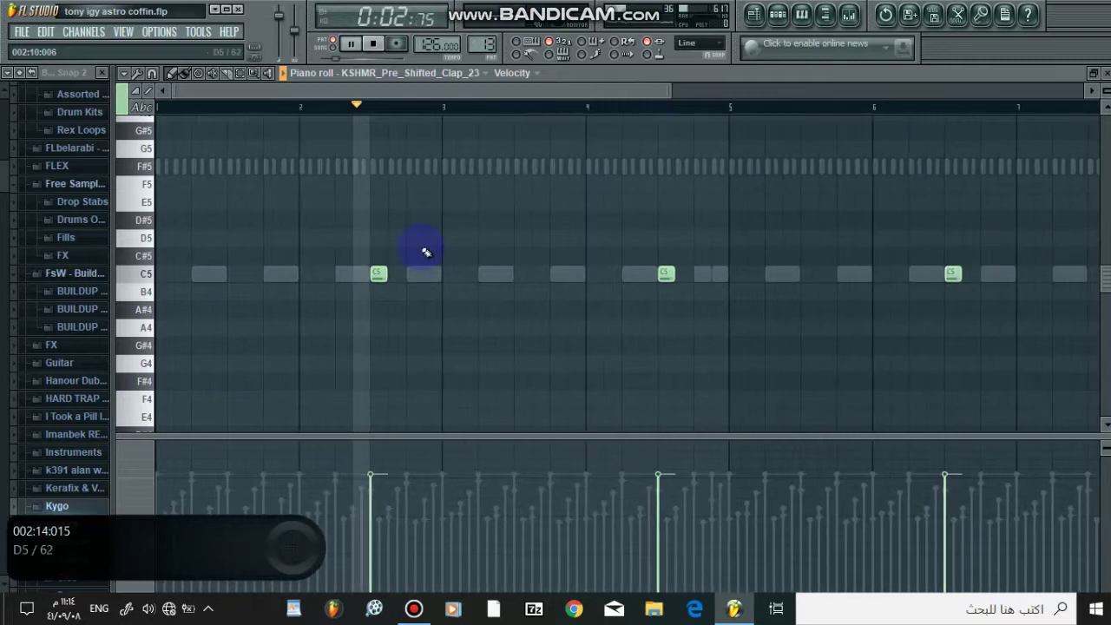
- Leave the clap's piano roll, show the hat_glitchbitch sample settings and replay Pattern 13
{"action": "key", "text": "Escape"}
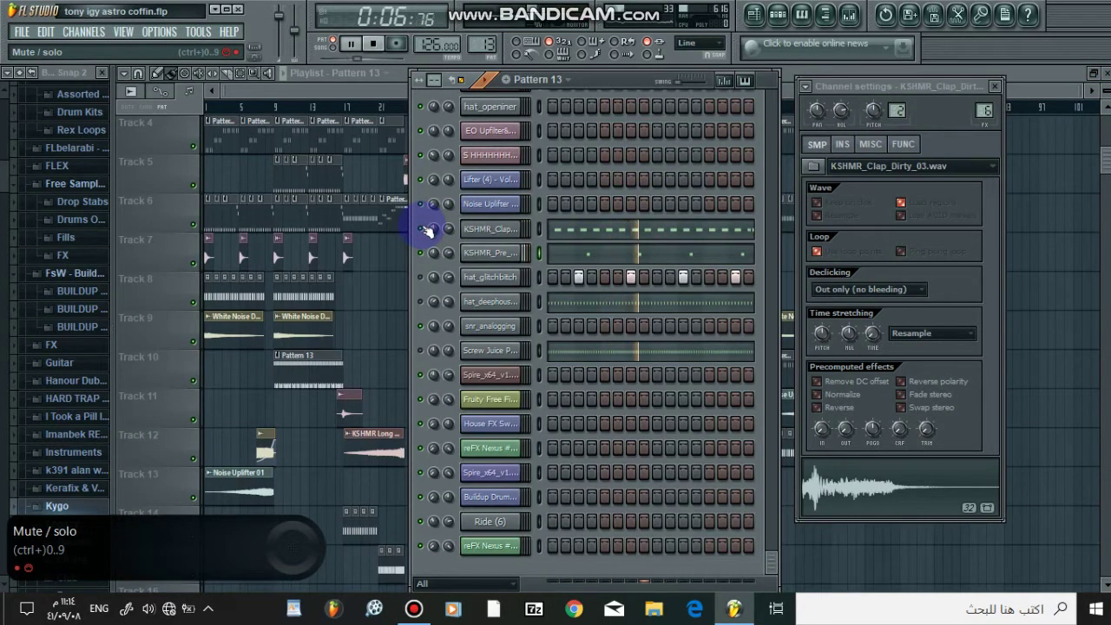
{"action": "key", "text": "space"}
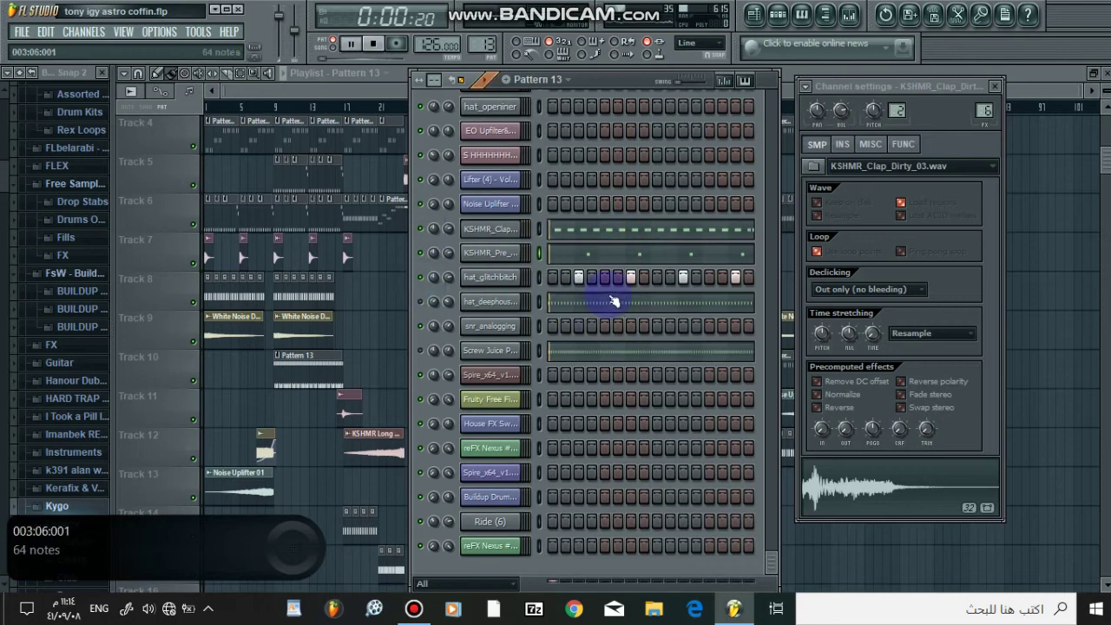
{"action": "left_click", "coordinate": [508, 287]}
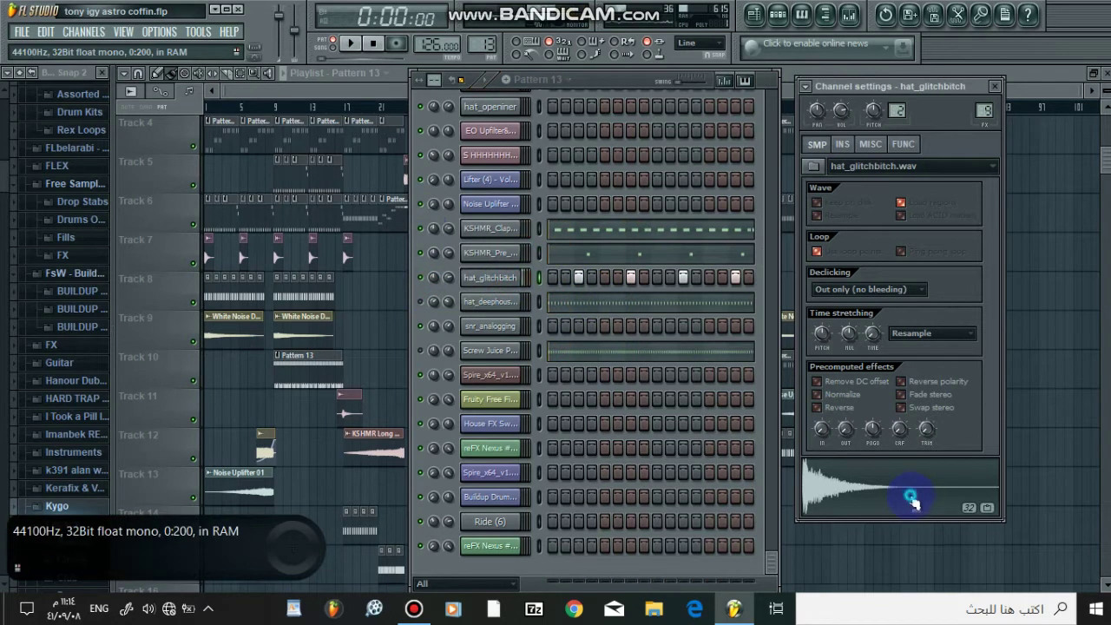
{"action": "key", "text": "space"}
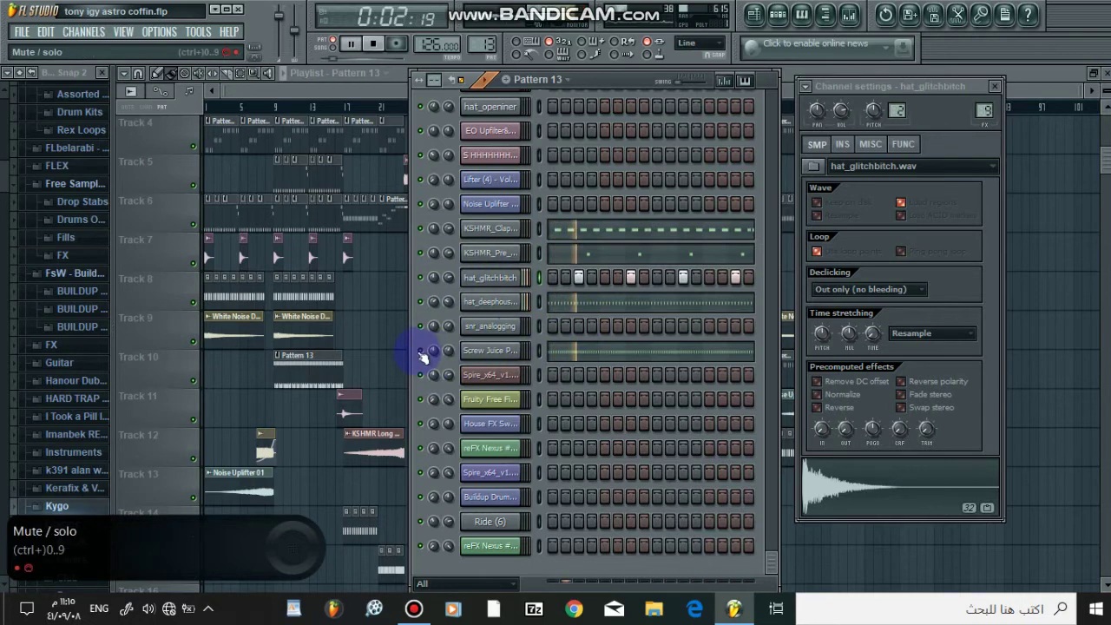
- Show the Screw Juice Perc (1) sample settings and review its notes in the piano roll
{"action": "left_click", "coordinate": [486, 350]}
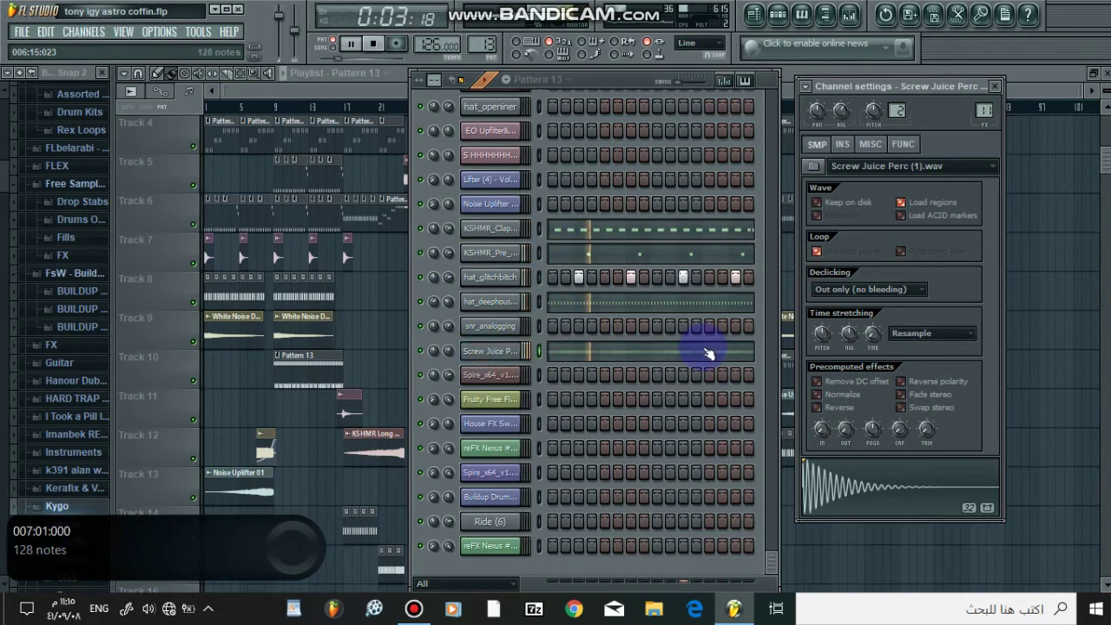
{"action": "left_click", "coordinate": [570, 349]}
{"action": "scroll", "coordinate": [529, 104], "scroll_direction": "down", "scroll_amount": 5}
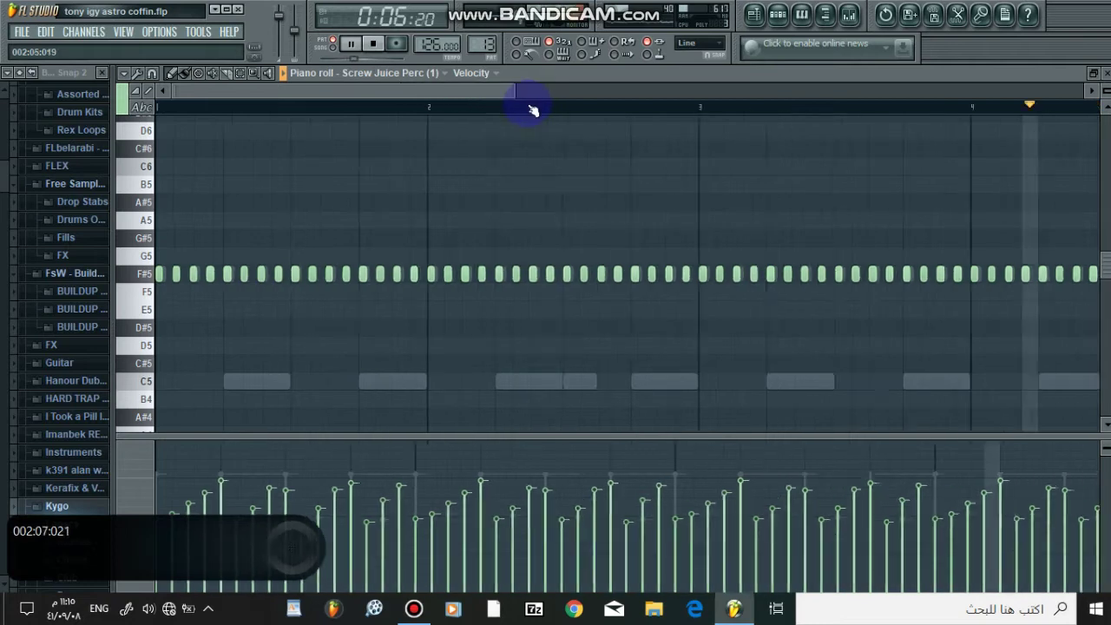
{"action": "left_click", "coordinate": [1106, 73]}
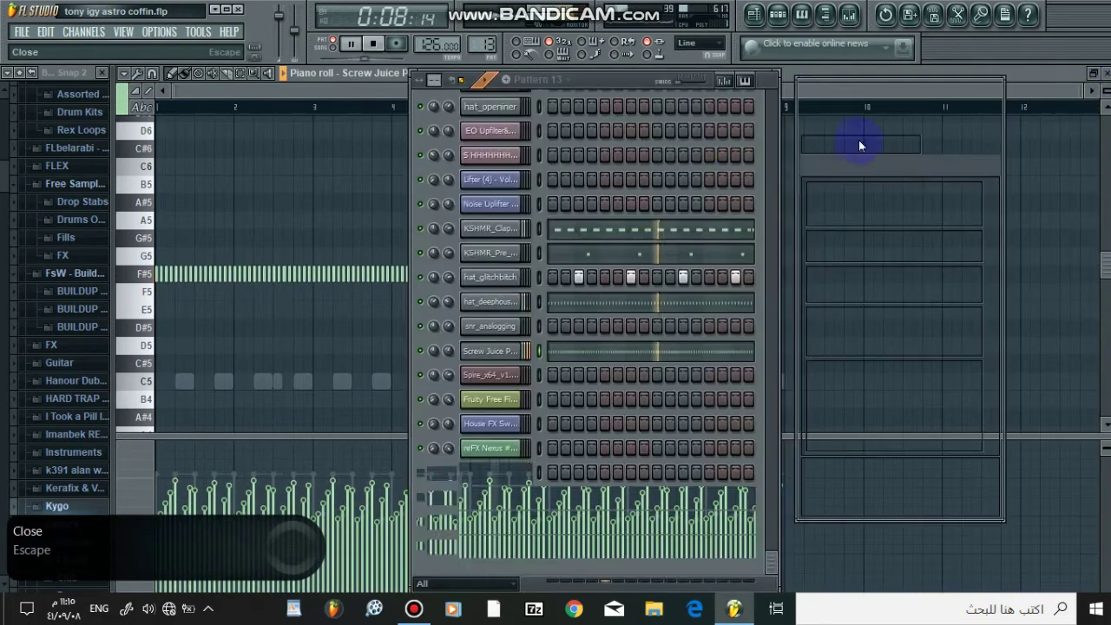
- Audition the Screw Juice Perc (1) sample and show the PanCake2, Fruity Parametric EQ 2 and Fruity Phaser effects on its mixer insert
{"action": "key", "text": "space"}
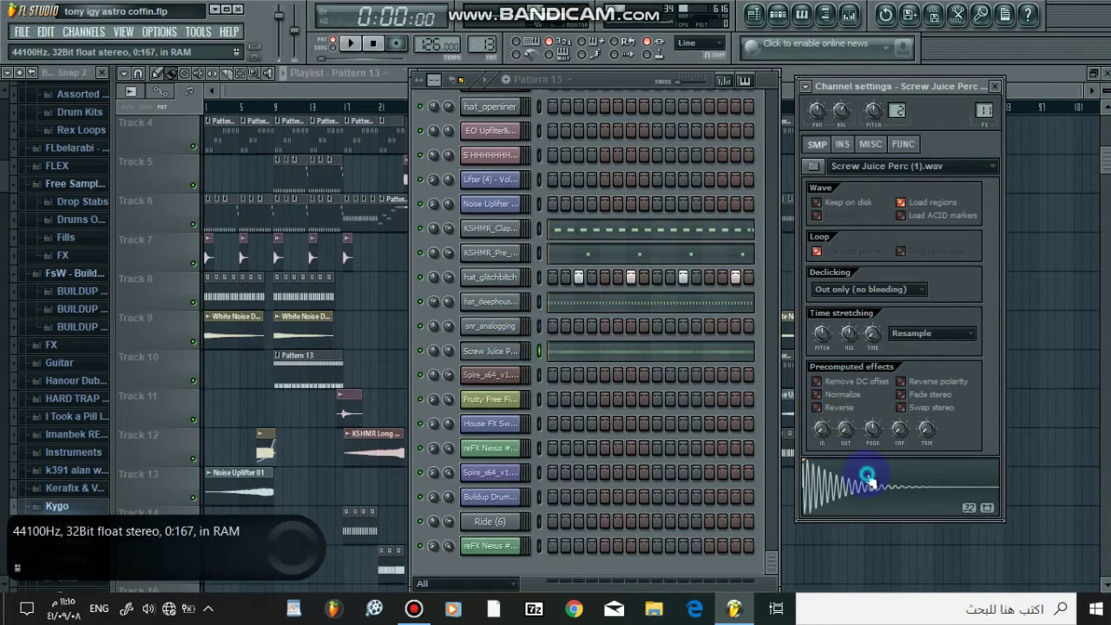
{"action": "left_click", "coordinate": [850, 14]}
{"action": "left_click", "coordinate": [874, 473]}
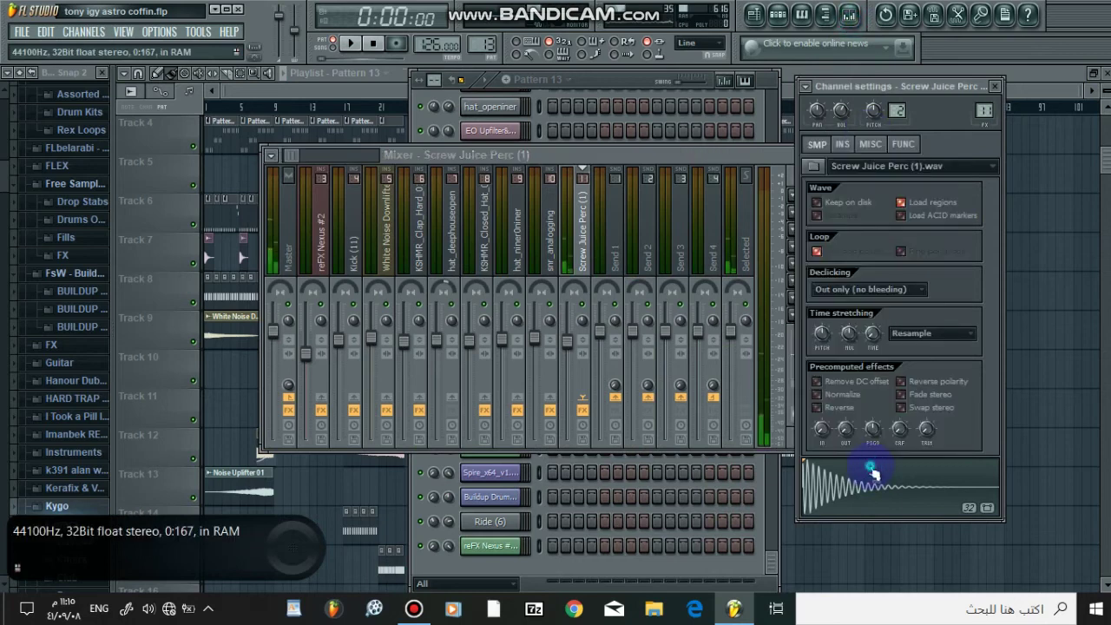
{"action": "left_click", "coordinate": [762, 157]}
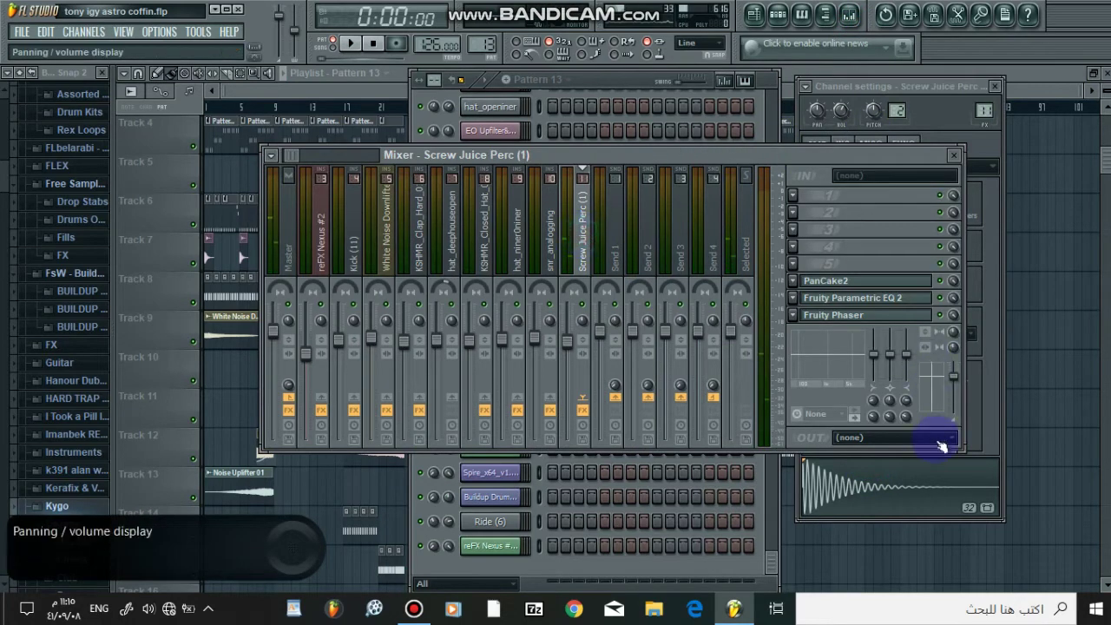
{"action": "left_click", "coordinate": [923, 482]}
{"action": "left_click", "coordinate": [730, 157]}
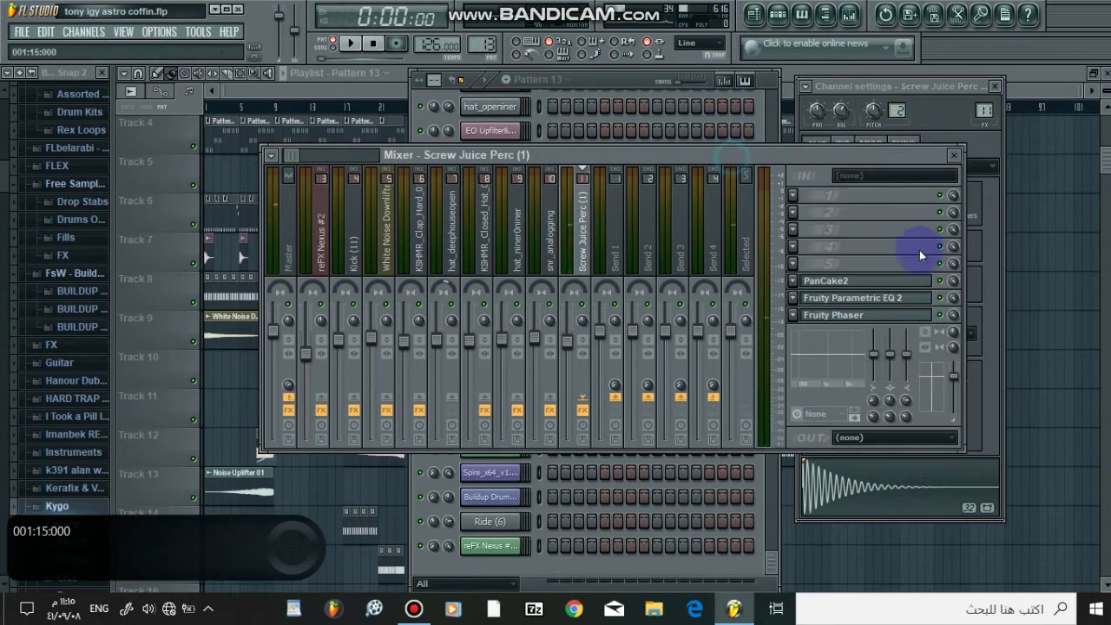
{"action": "key", "text": "space"}
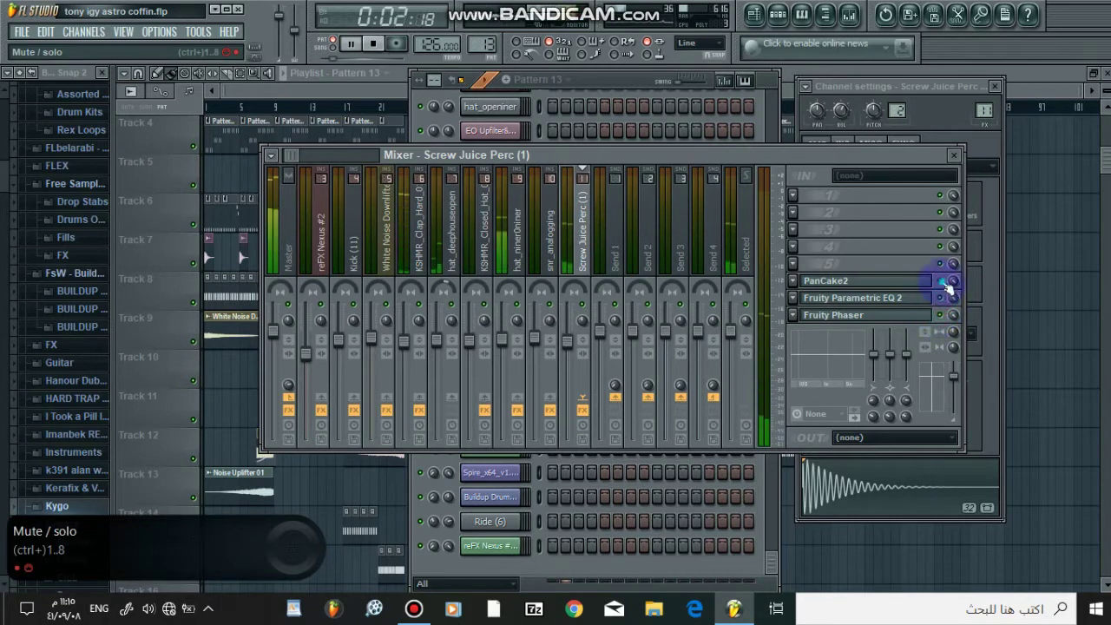
{"action": "left_click", "coordinate": [1015, 90]}
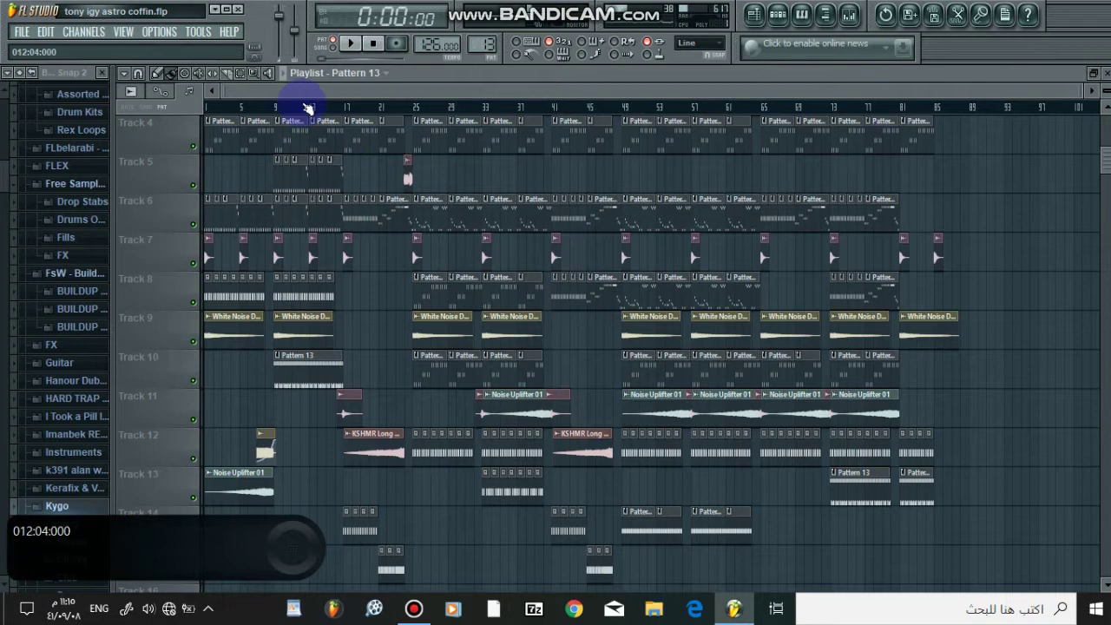
- Play Pattern 16 from Track 5 and review its Spire notes in the piano roll
{"action": "left_click", "coordinate": [351, 43]}
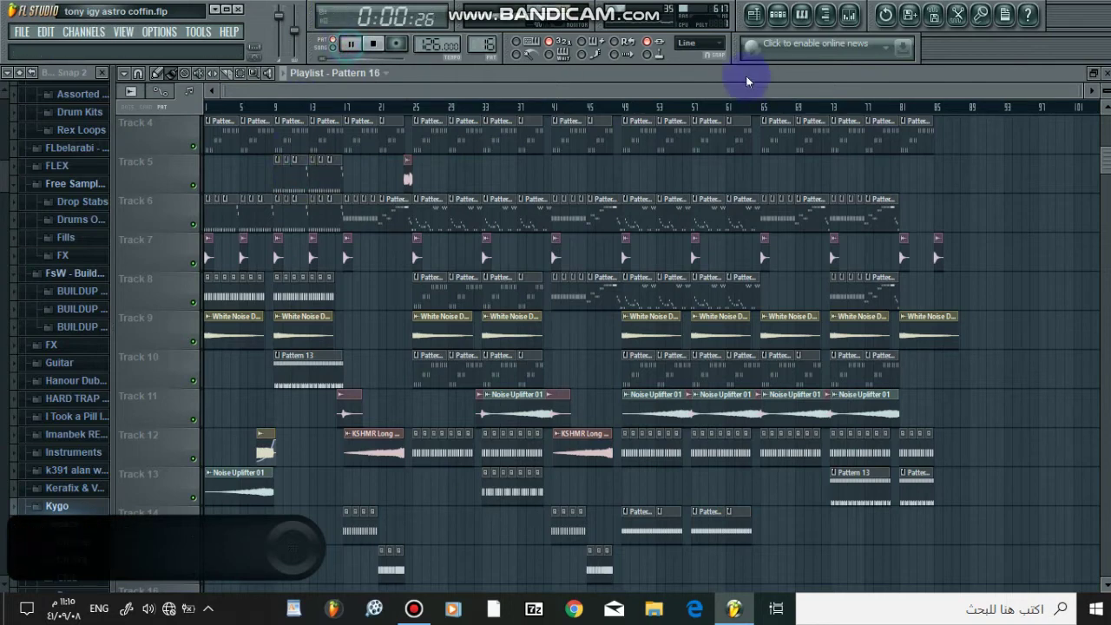
{"action": "double_click", "coordinate": [294, 173]}
{"action": "key", "text": "F7"}
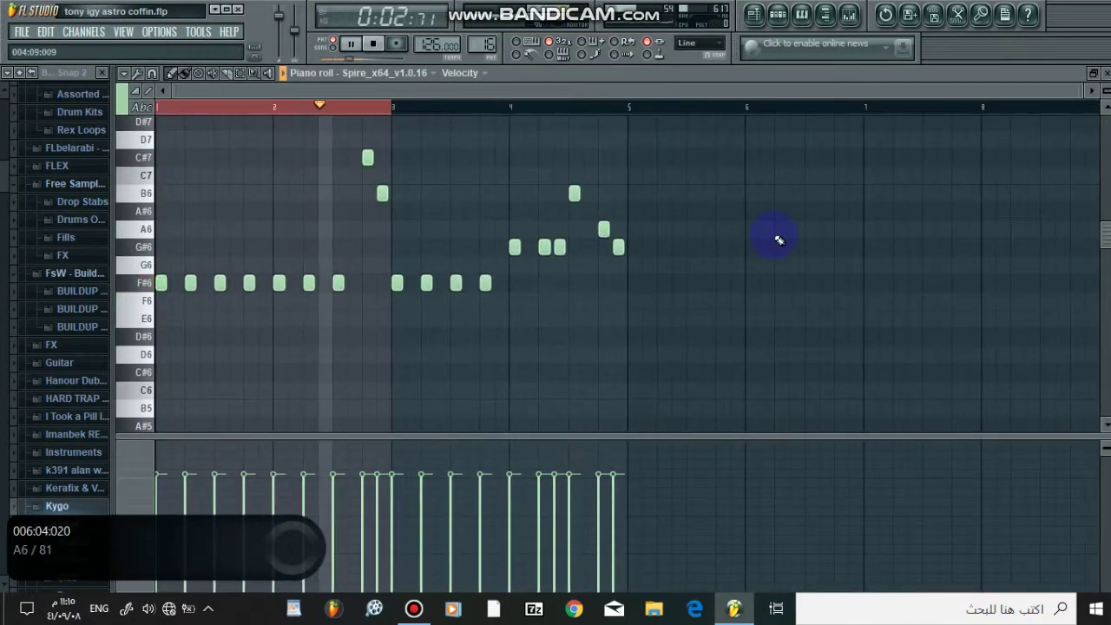
{"action": "left_click", "coordinate": [1104, 73]}
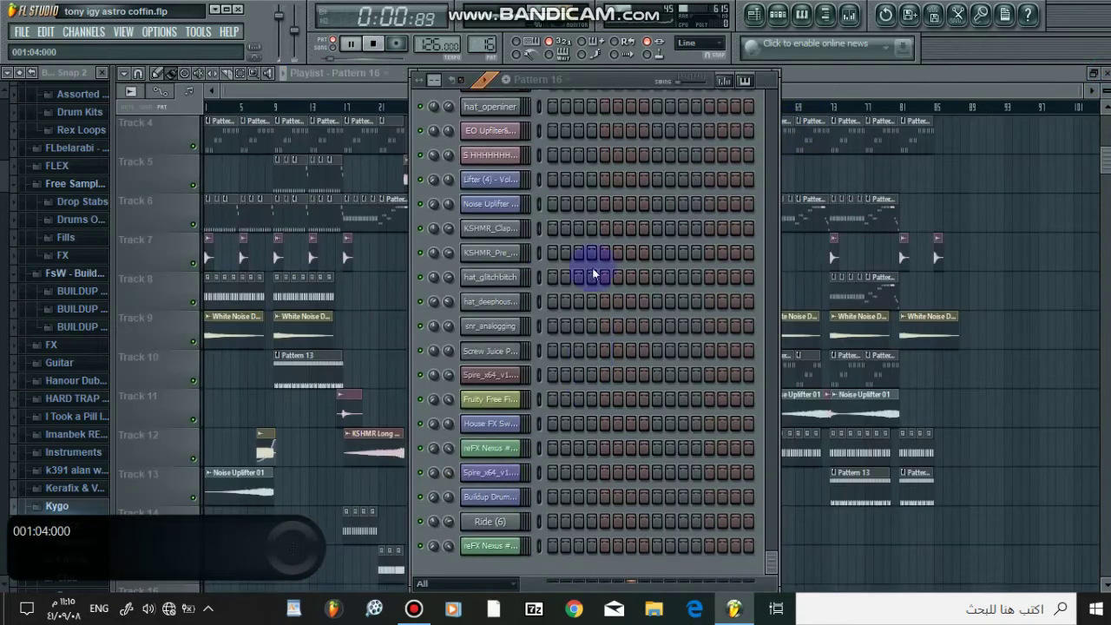
- Show Pattern 16's Spire channel and the effects on its mixer insert, including OTT, Kickstart and Fruity Reeverb
{"action": "scroll", "coordinate": [620, 179], "scroll_direction": "up", "scroll_amount": 5}
{"action": "left_click", "coordinate": [493, 191]}
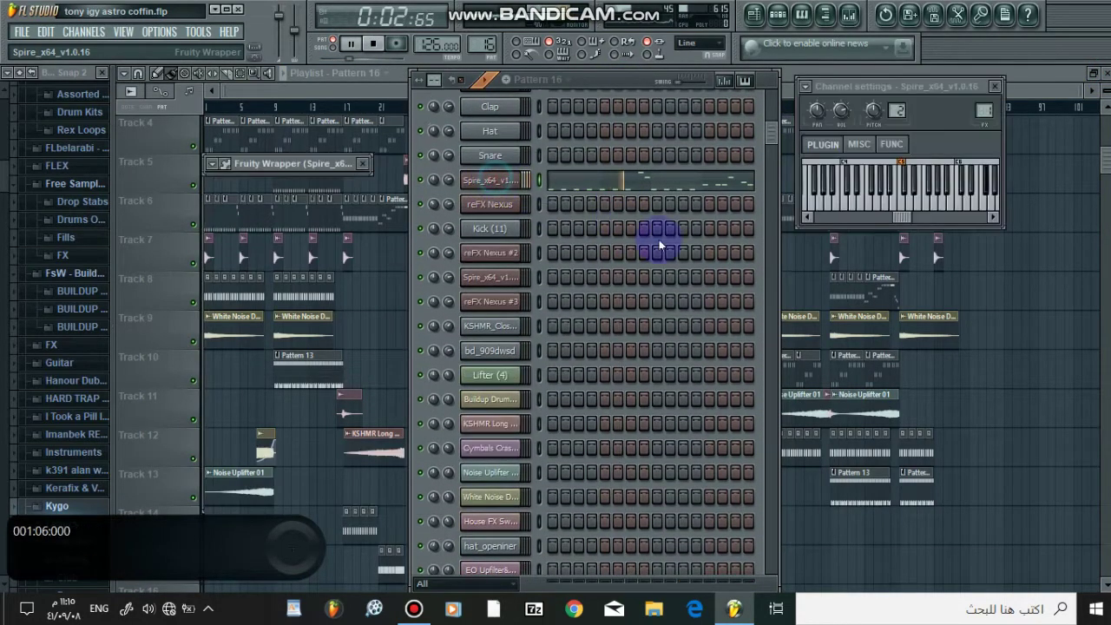
{"action": "left_click", "coordinate": [944, 164]}
{"action": "left_click", "coordinate": [850, 14]}
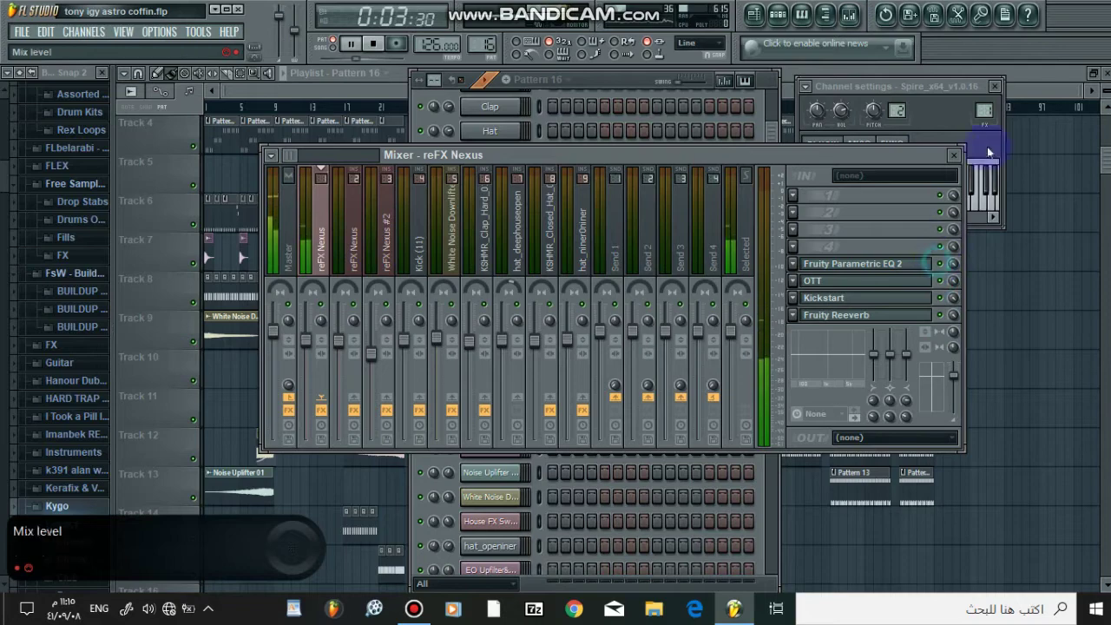
{"action": "left_click", "coordinate": [1022, 99]}
- Open Pattern 2 from Track 6 and play its reFX Nexus #3 notes in the piano roll
{"action": "scroll", "coordinate": [318, 179], "scroll_direction": "down", "scroll_amount": 2}
{"action": "scroll", "coordinate": [317, 179], "scroll_direction": "down", "scroll_amount": 3}
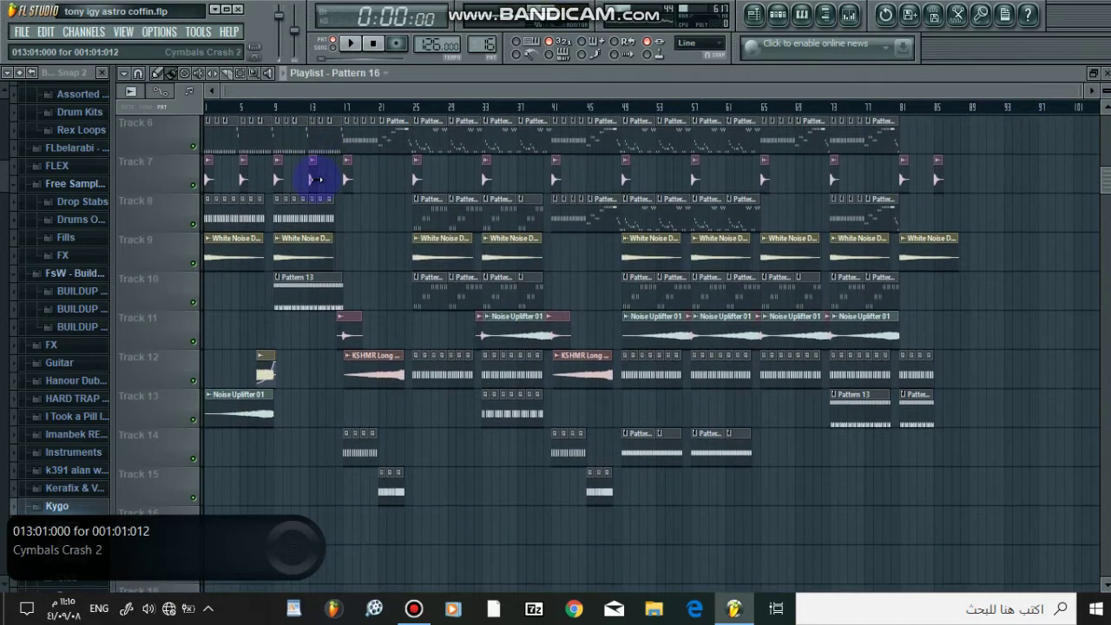
{"action": "scroll", "coordinate": [425, 279], "scroll_direction": "up", "scroll_amount": 7}
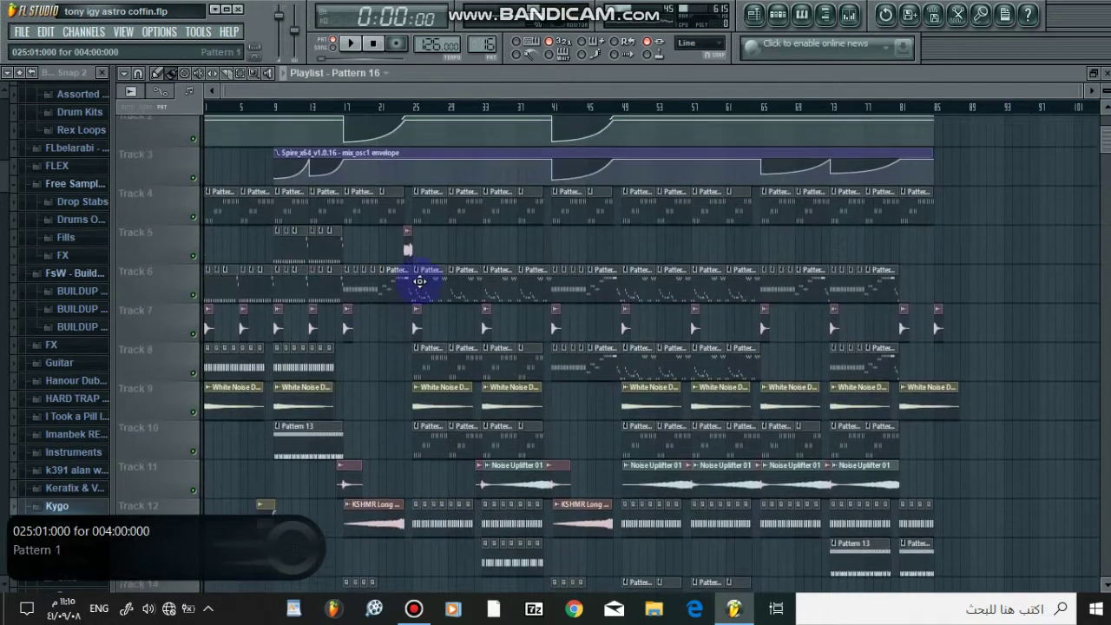
{"action": "double_click", "coordinate": [399, 326]}
{"action": "scroll", "coordinate": [434, 105], "scroll_direction": "down", "scroll_amount": 4}
{"action": "key", "text": "space"}
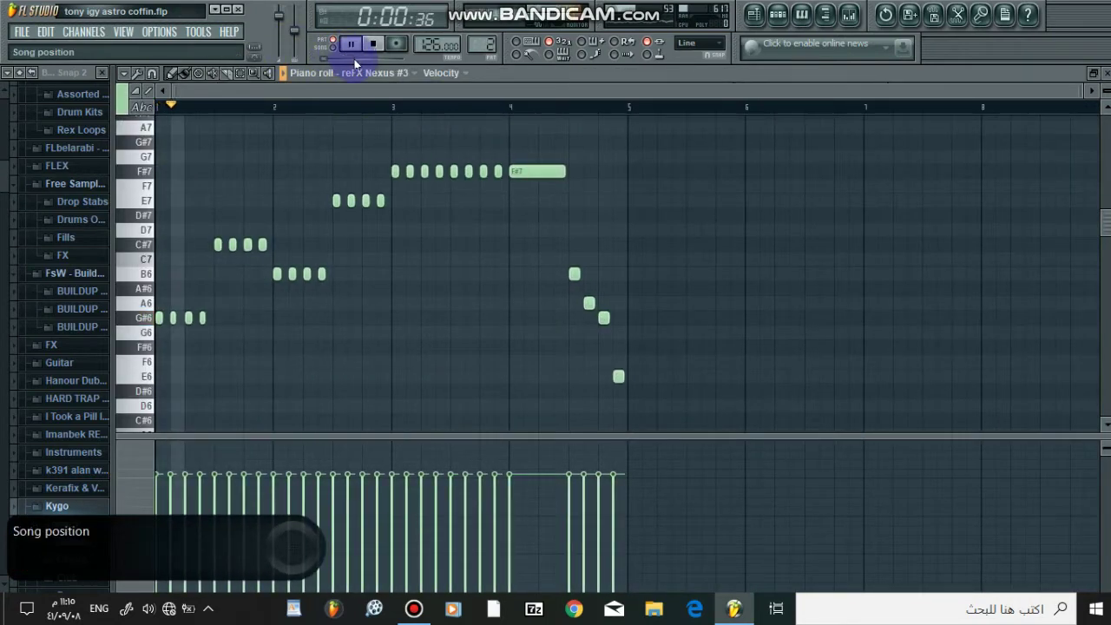
- Show the LD Escape A preset in reFX Nexus #3 and check Pattern 2's notes once more
{"action": "left_click", "coordinate": [1106, 73]}
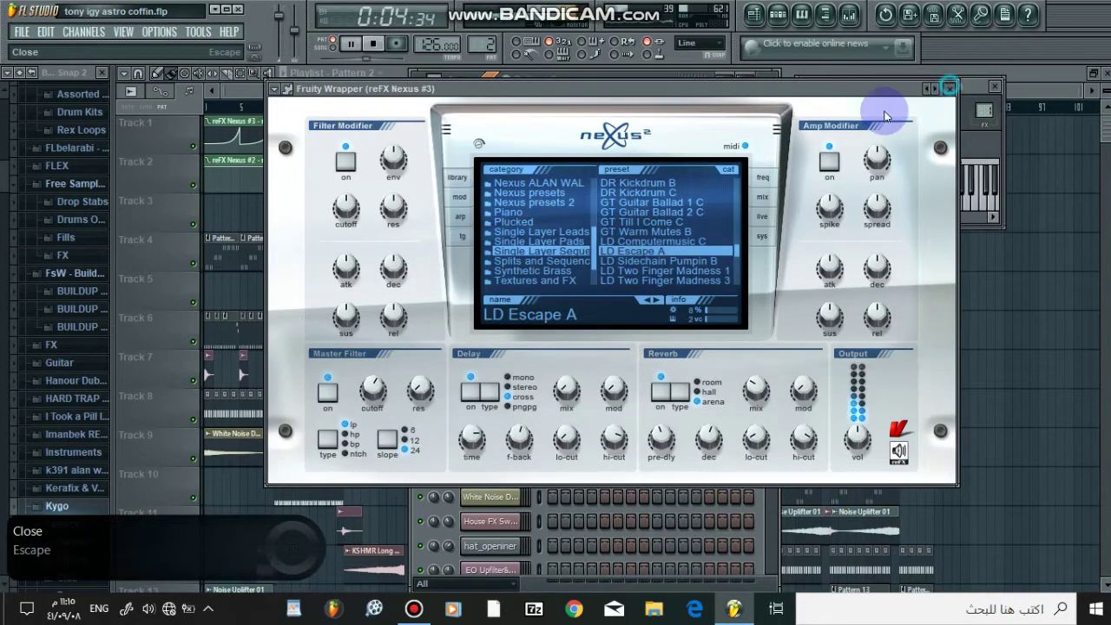
{"action": "key", "text": "Escape"}
{"action": "left_click", "coordinate": [659, 310]}
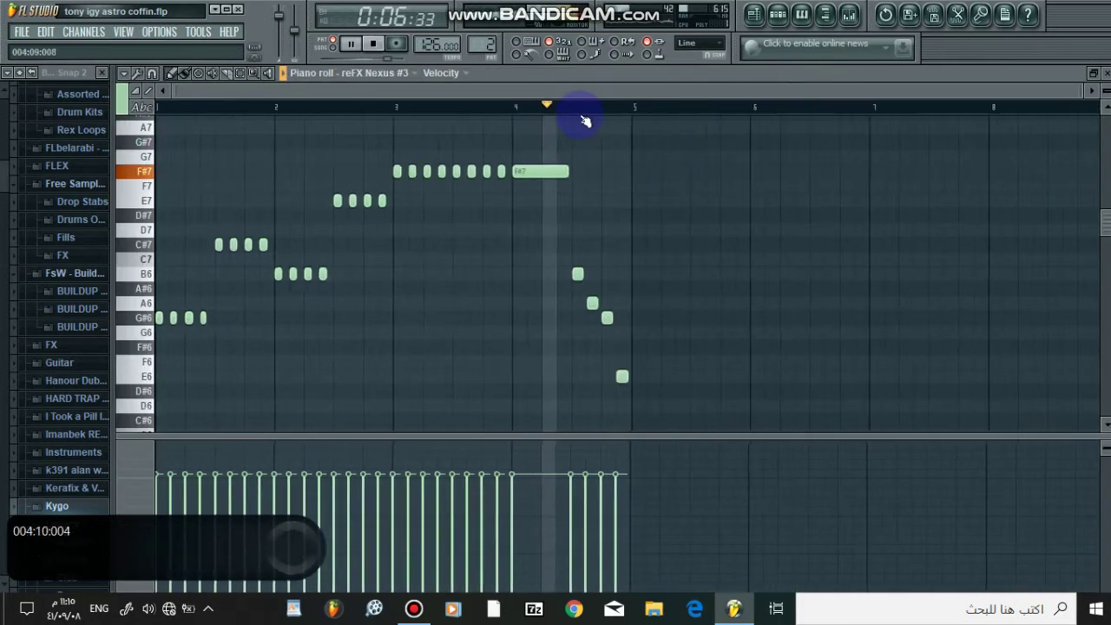
{"action": "left_click", "coordinate": [1106, 73]}
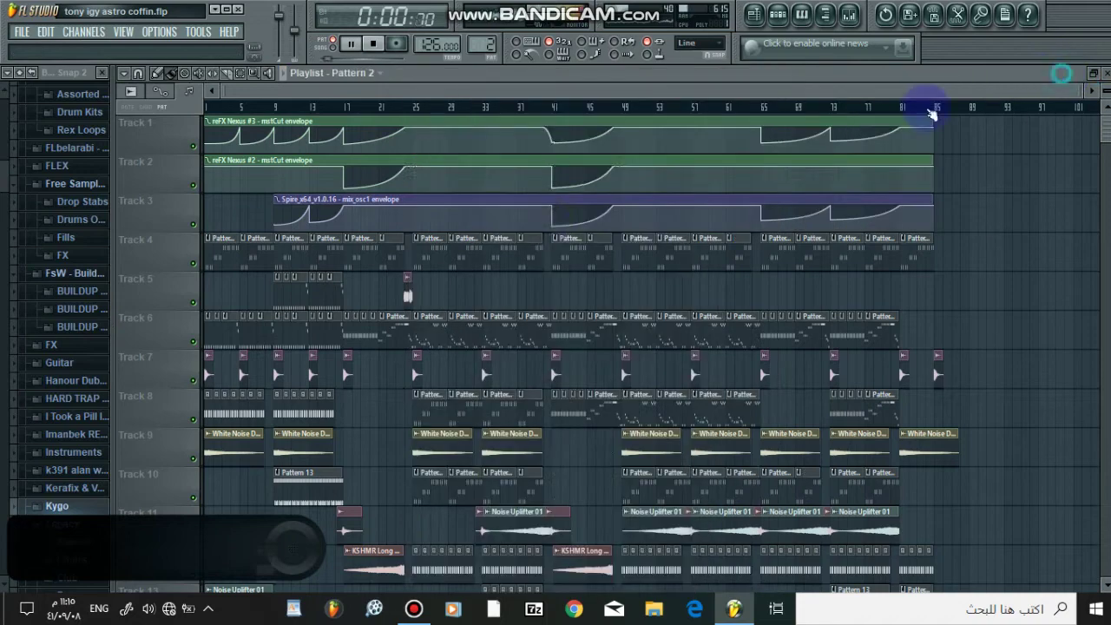
- Open Pattern 10 from Track 14, play it and show the snr_analogging sample settings
{"action": "scroll", "coordinate": [401, 280], "scroll_direction": "down", "scroll_amount": 3}
{"action": "scroll", "coordinate": [397, 272], "scroll_direction": "down", "scroll_amount": 4}
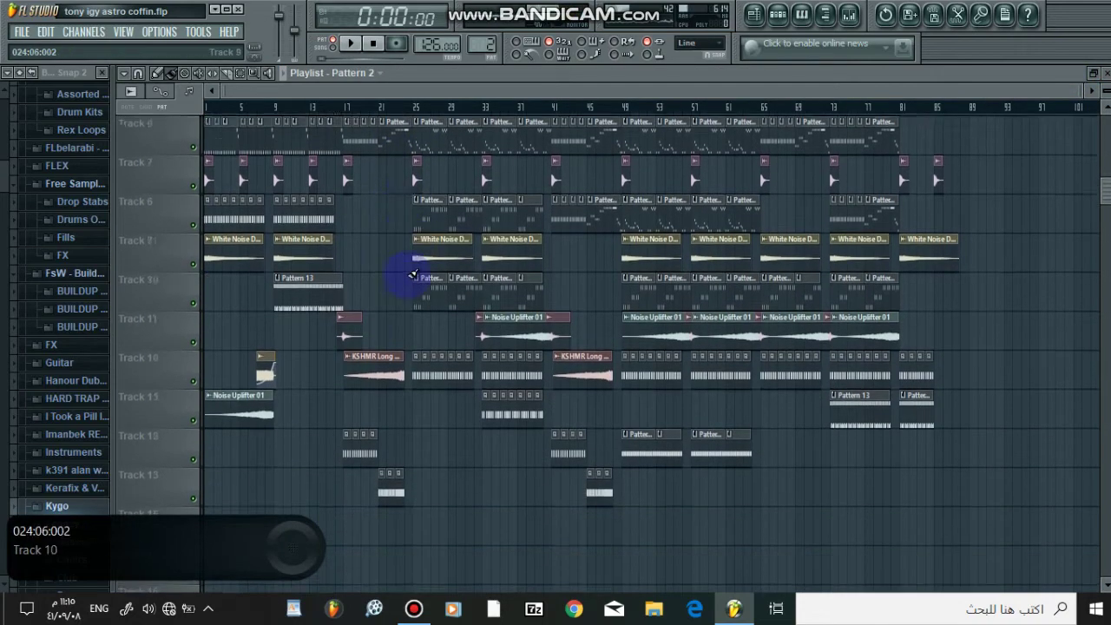
{"action": "double_click", "coordinate": [350, 375]}
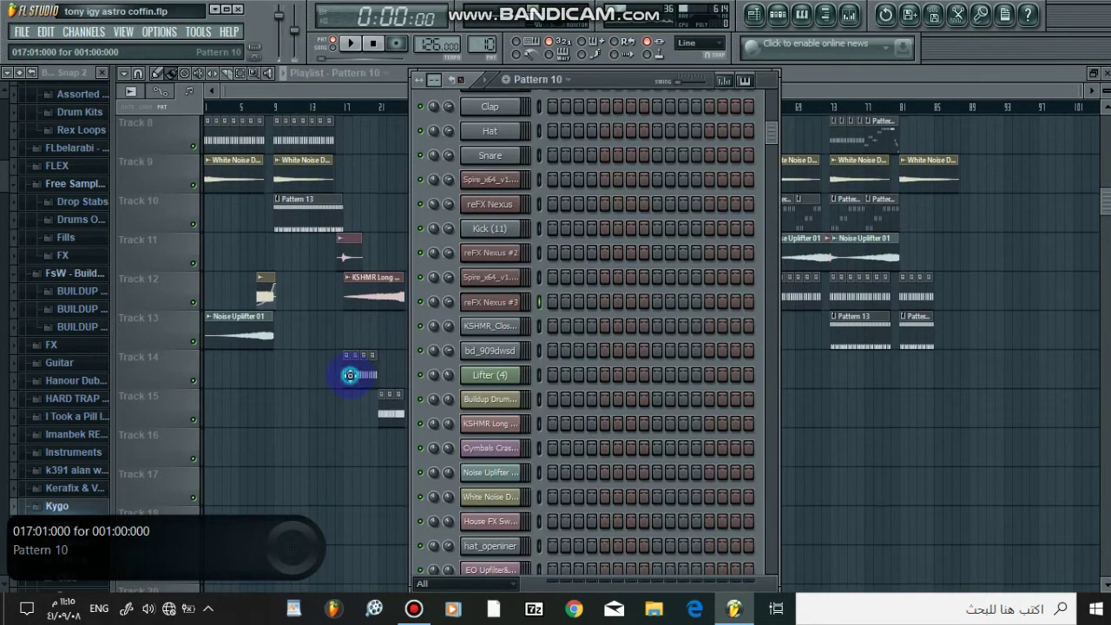
{"action": "scroll", "coordinate": [628, 217], "scroll_direction": "down", "scroll_amount": 5}
{"action": "key", "text": "space"}
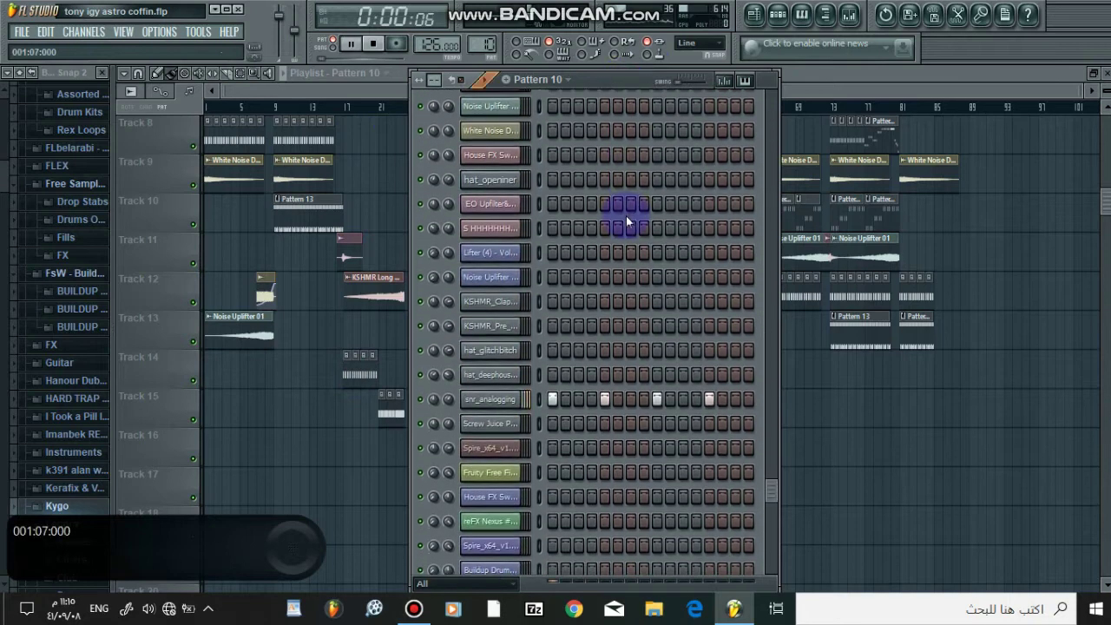
{"action": "left_click", "coordinate": [491, 400]}
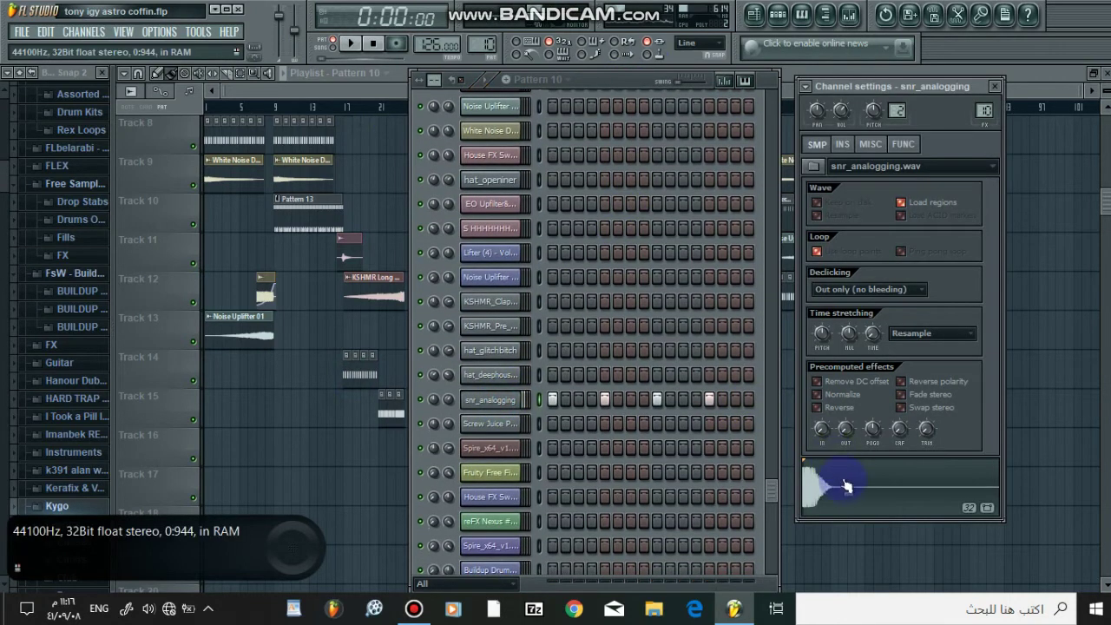
- Audition the snr_analogging sample and show the effects on its mixer insert
{"action": "left_click", "coordinate": [851, 15]}
{"action": "left_click", "coordinate": [990, 483]}
{"action": "left_click", "coordinate": [585, 259]}
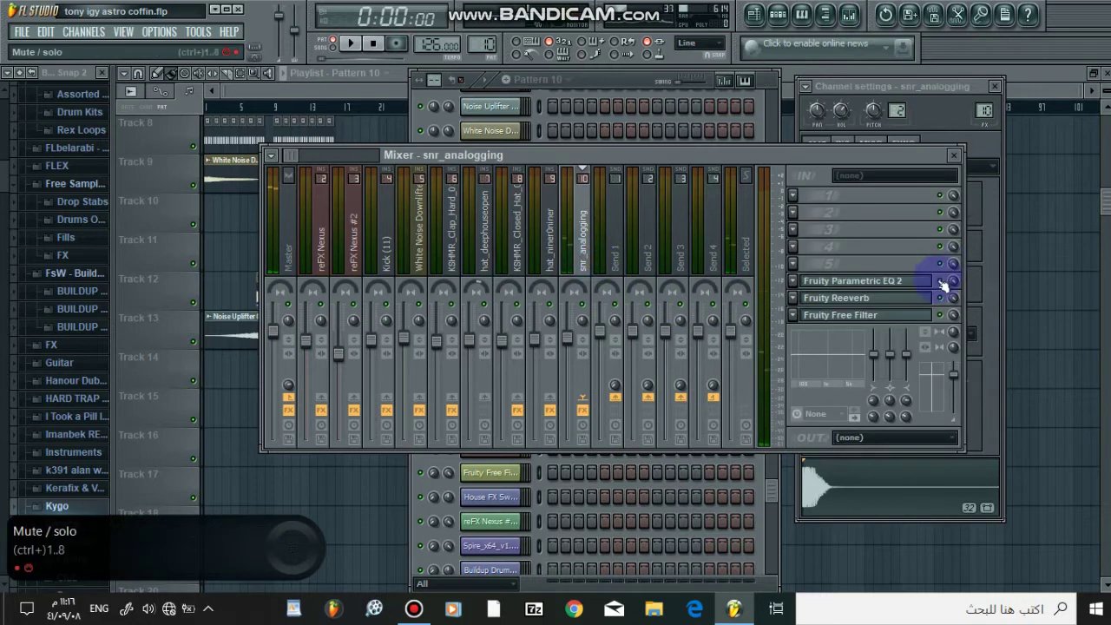
- Play Pattern 10 and compare the snare with Fruity Free Filter, Fruity Reeverb and Fruity Parametric EQ 2 bypassed, viewing each effect's settings
{"action": "key", "text": "space"}
{"action": "left_click", "coordinate": [922, 319]}
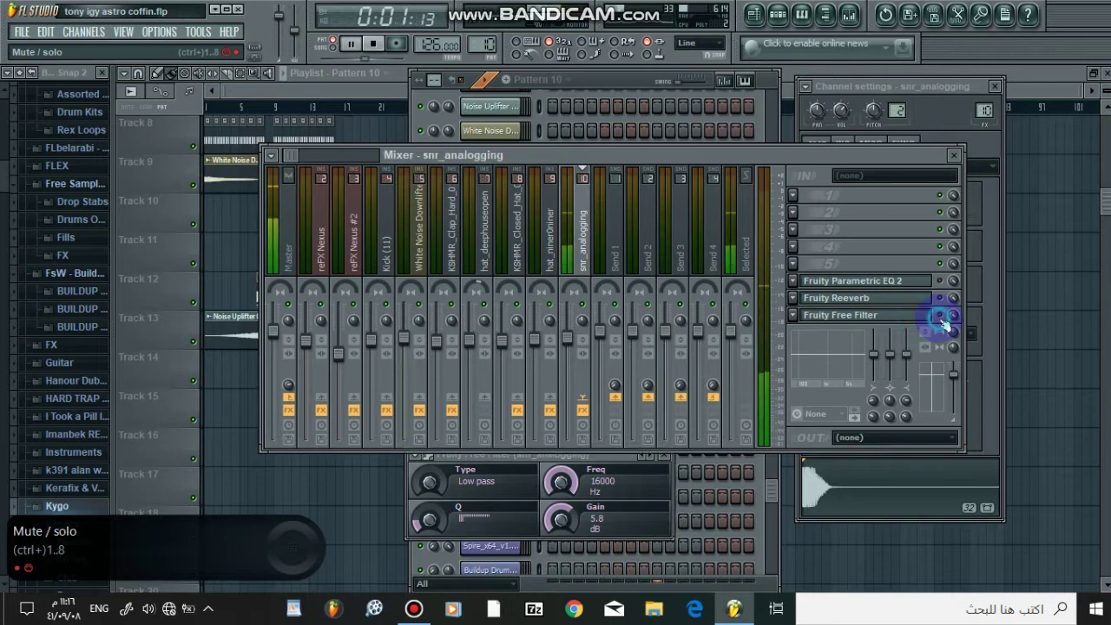
{"action": "left_click", "coordinate": [934, 300]}
{"action": "left_click", "coordinate": [938, 299]}
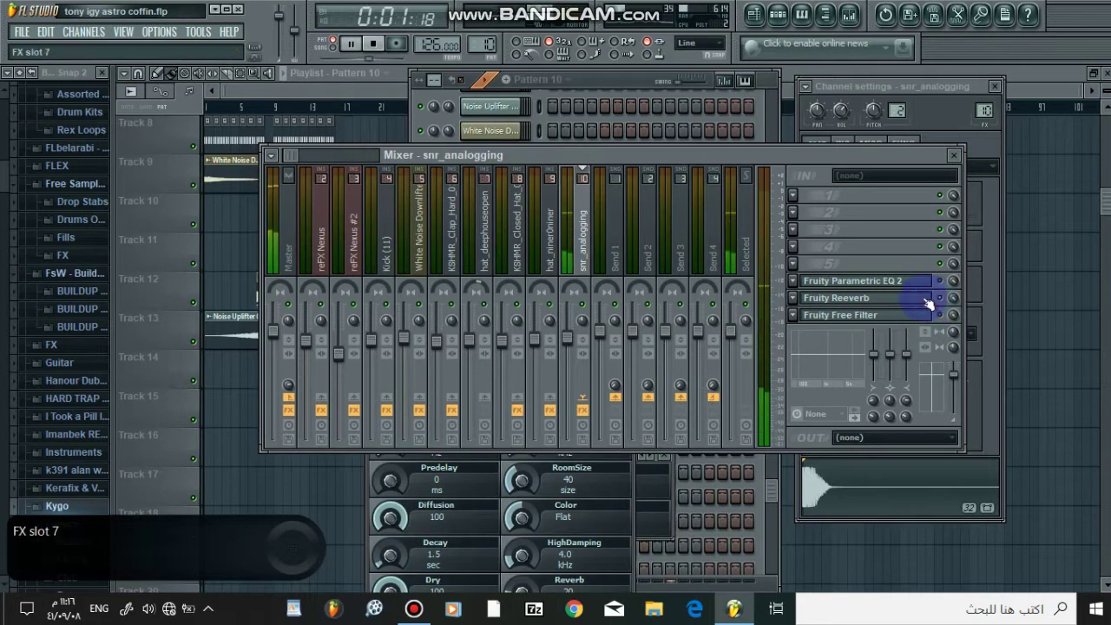
{"action": "left_click", "coordinate": [919, 282]}
{"action": "left_click", "coordinate": [934, 290]}
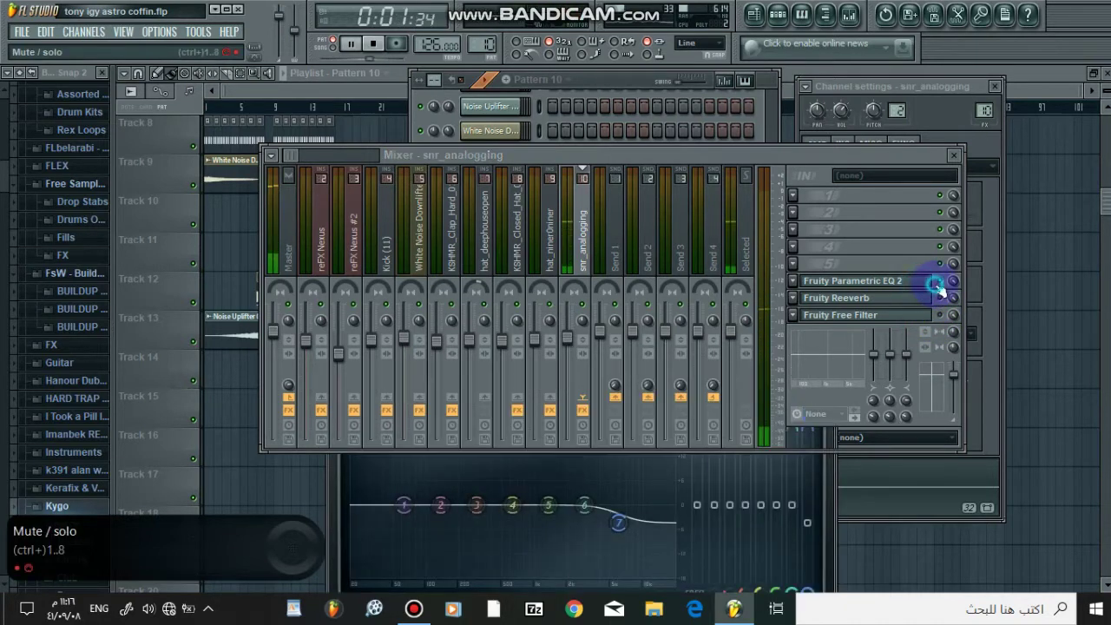
{"action": "left_click", "coordinate": [1021, 75]}
{"action": "key", "text": "space"}
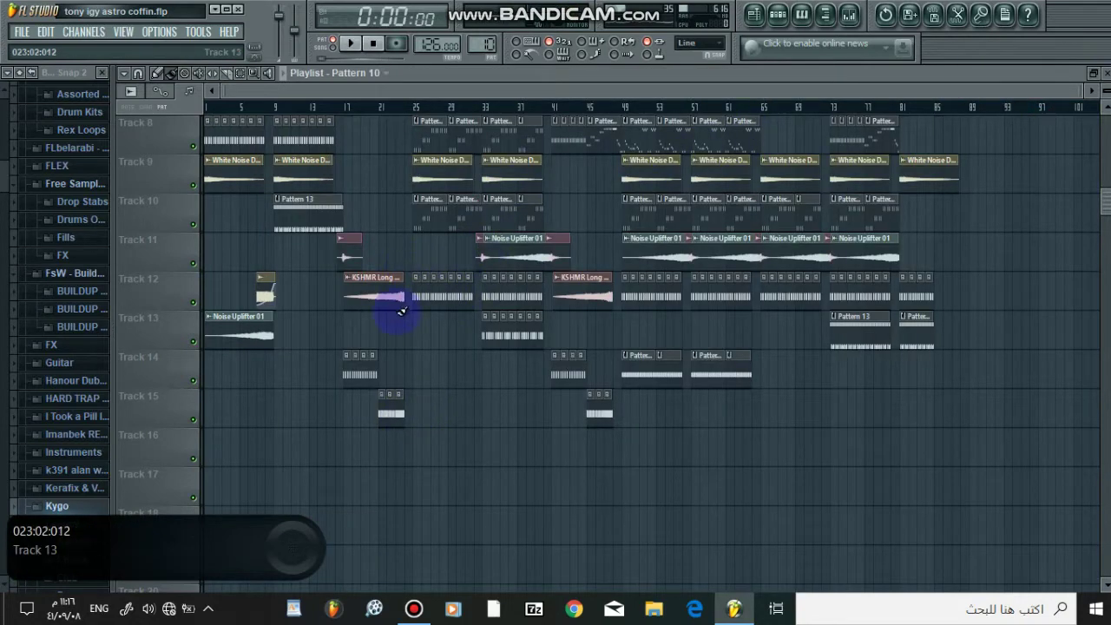
- Play Pattern 11 from Track 15 and show its snr_analogging steps in the channel rack
{"action": "scroll", "coordinate": [386, 368], "scroll_direction": "up", "scroll_amount": 3}
{"action": "key", "text": "space"}
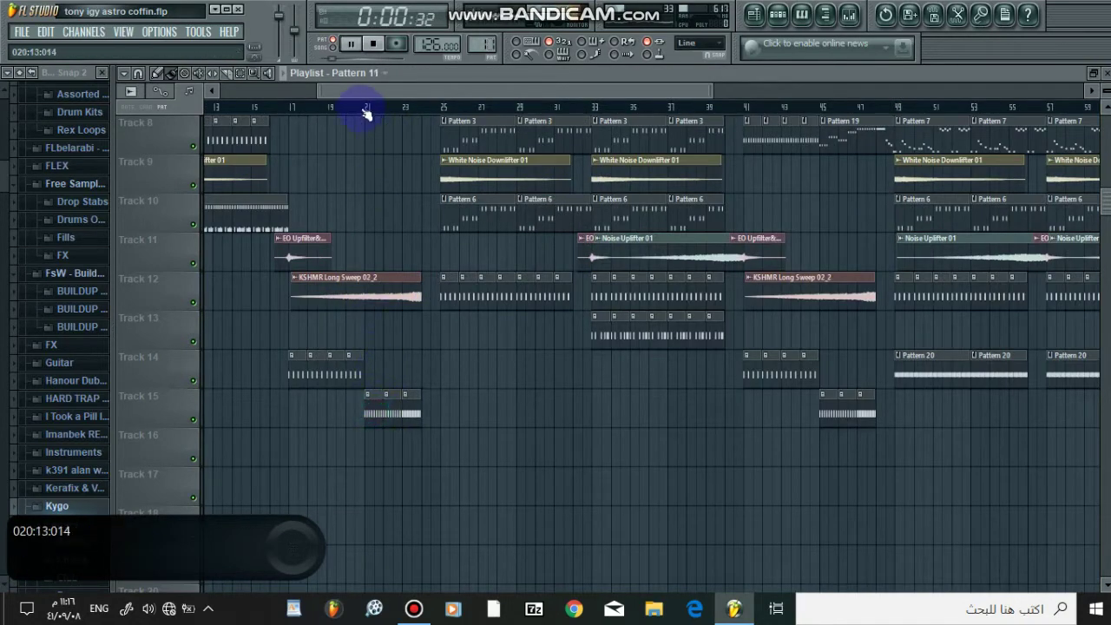
{"action": "left_click", "coordinate": [778, 14]}
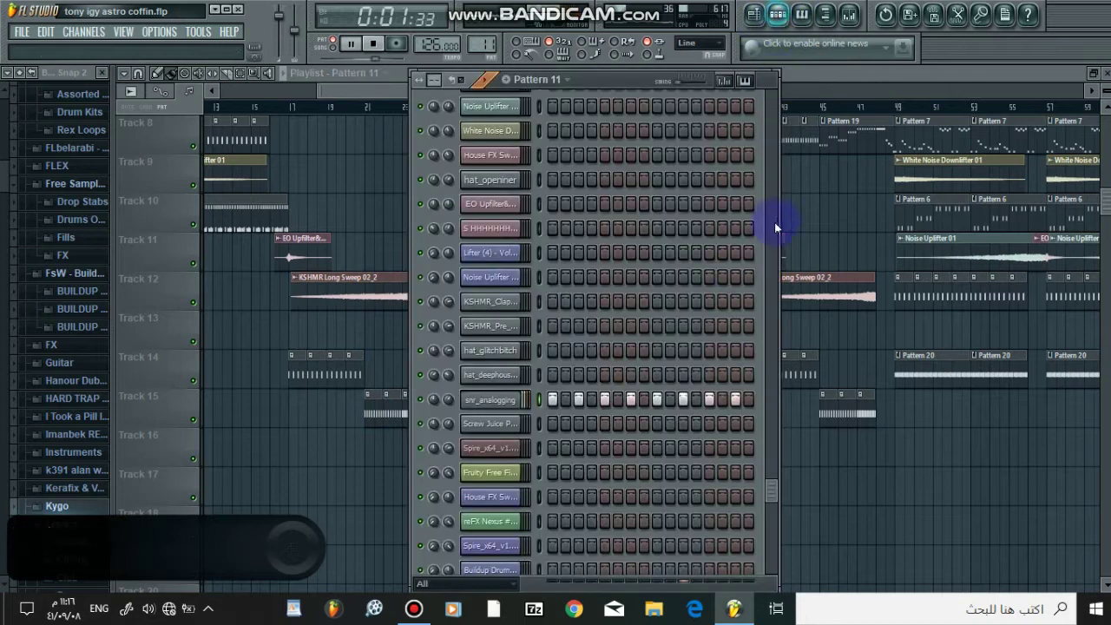
- Play Pattern 12 from Track 15 and show its snr_analogging steps in the channel rack
{"action": "left_click", "coordinate": [413, 419]}
{"action": "left_click", "coordinate": [821, 21]}
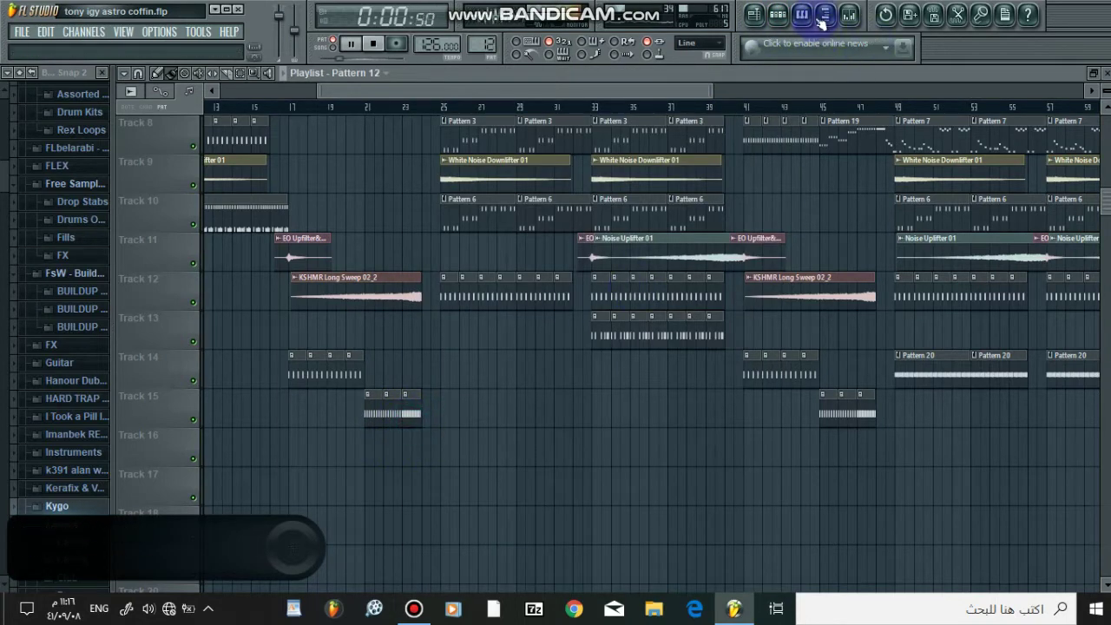
{"action": "left_click", "coordinate": [778, 14]}
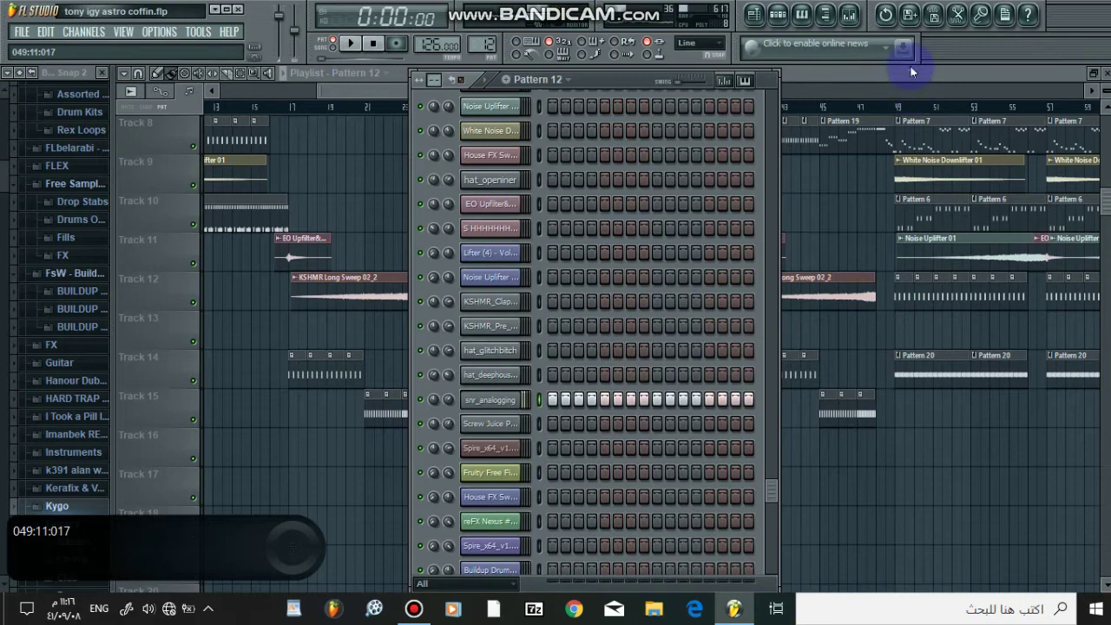
{"action": "left_click", "coordinate": [910, 72]}
- Open Pattern 1 from Track 6, show its reFX Nexus #3 notes in the piano roll and play them
{"action": "scroll", "coordinate": [509, 249], "scroll_direction": "up", "scroll_amount": 7}
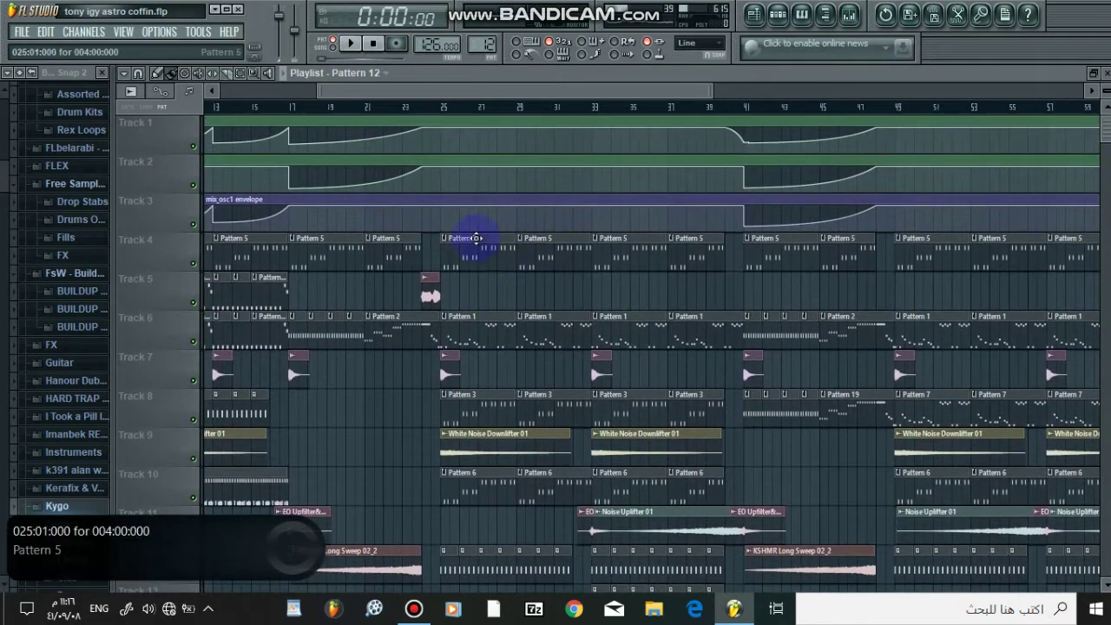
{"action": "double_click", "coordinate": [484, 335]}
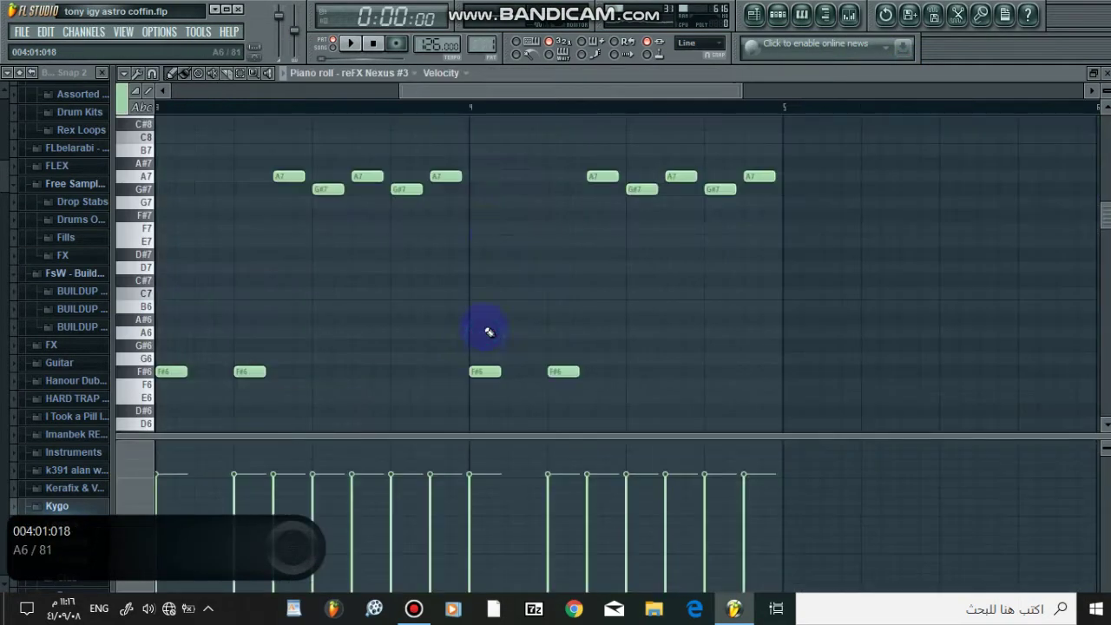
{"action": "scroll", "coordinate": [510, 87], "scroll_direction": "down", "scroll_amount": 5}
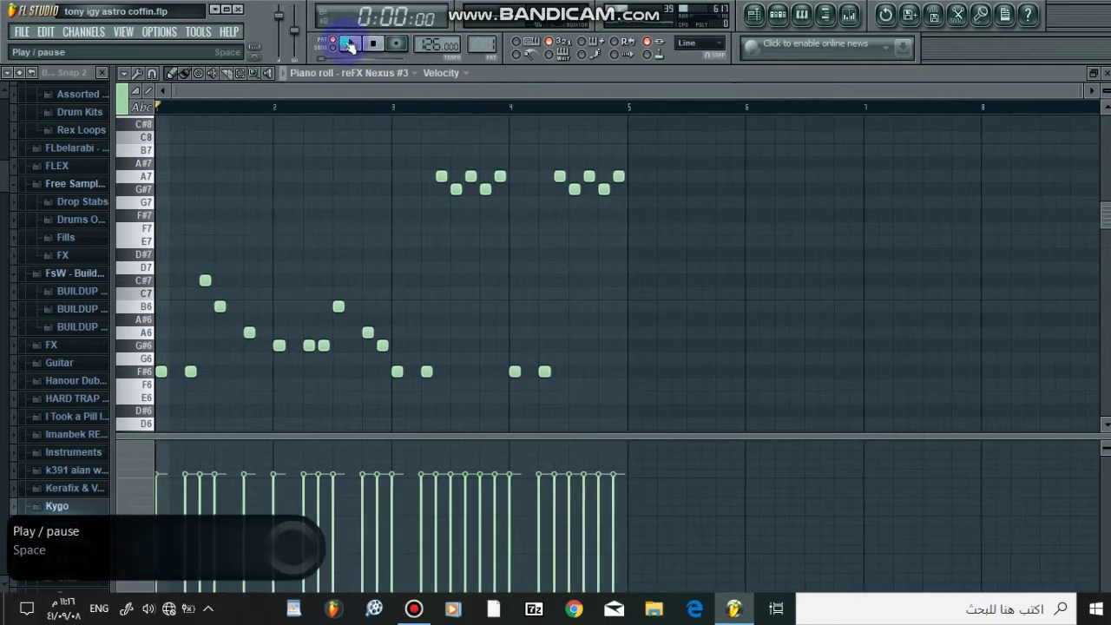
{"action": "left_click", "coordinate": [348, 45]}
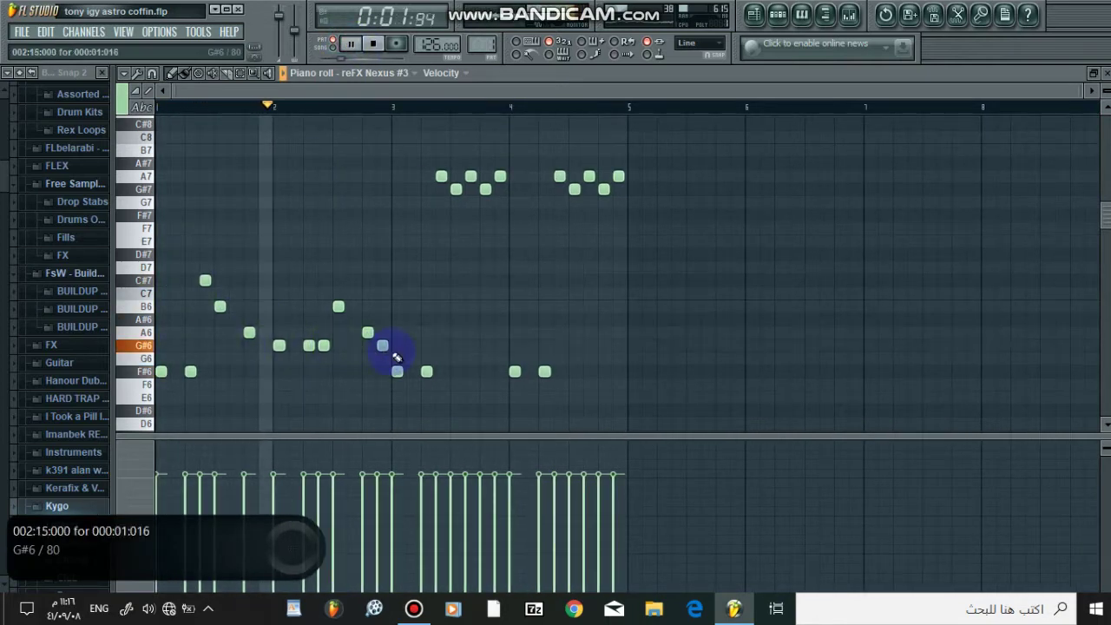
{"action": "left_click", "coordinate": [1105, 73]}
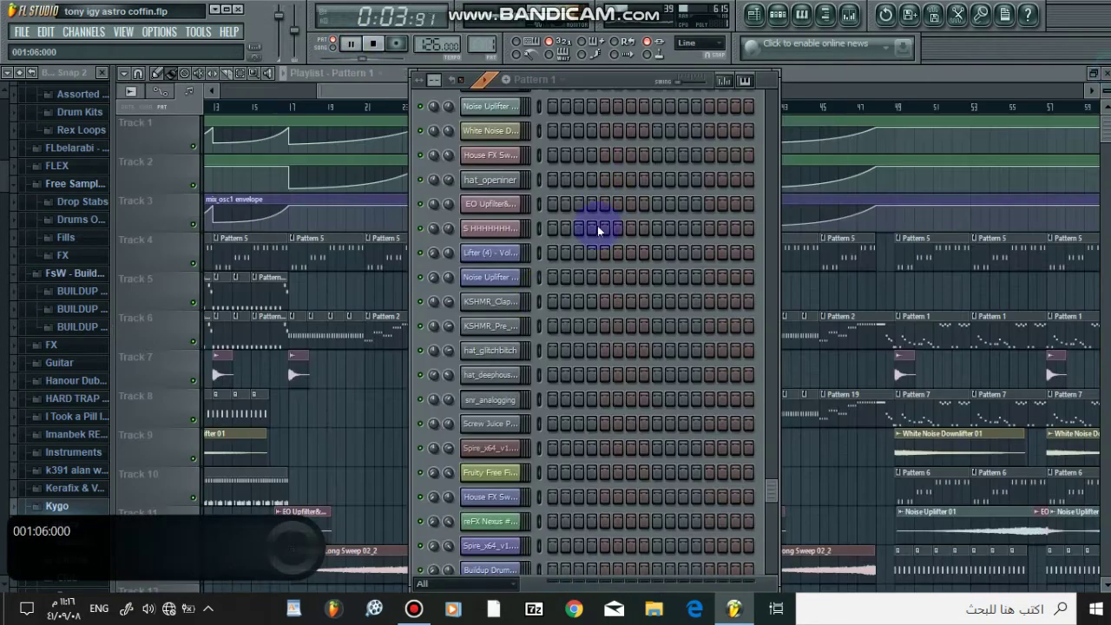
- Show the effects on the first reFX Nexus mixer insert, checking Fruity Reeverb, Kickstart, OTT and Fruity Parametric EQ 2 while Pattern 1 plays
{"action": "left_click", "coordinate": [848, 14]}
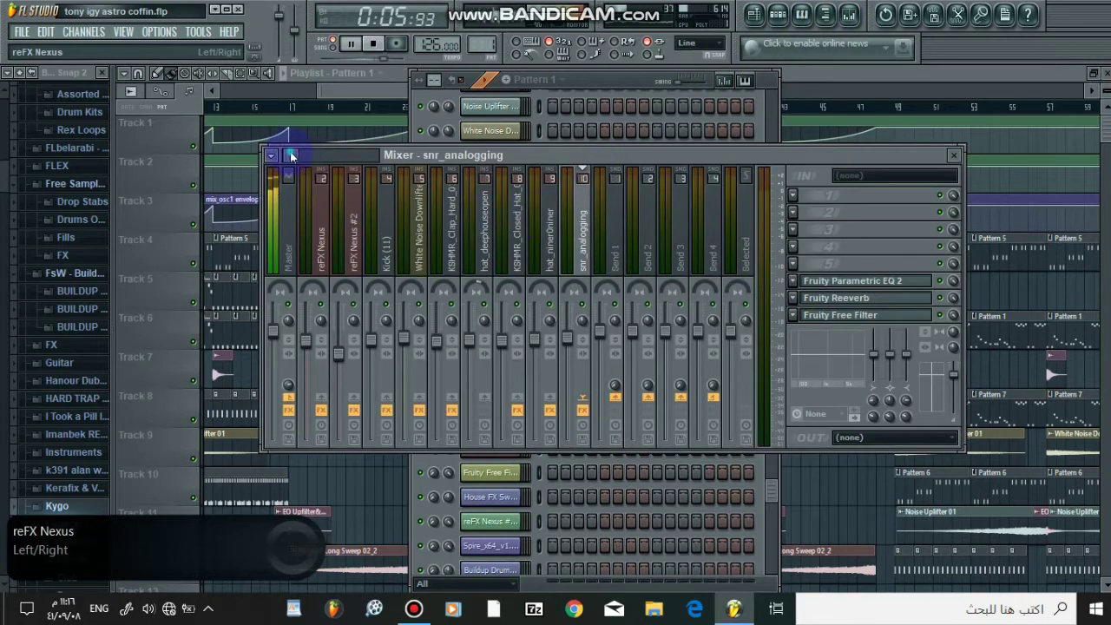
{"action": "left_click_drag", "start_coordinate": [292, 155], "coordinate": [280, 156]}
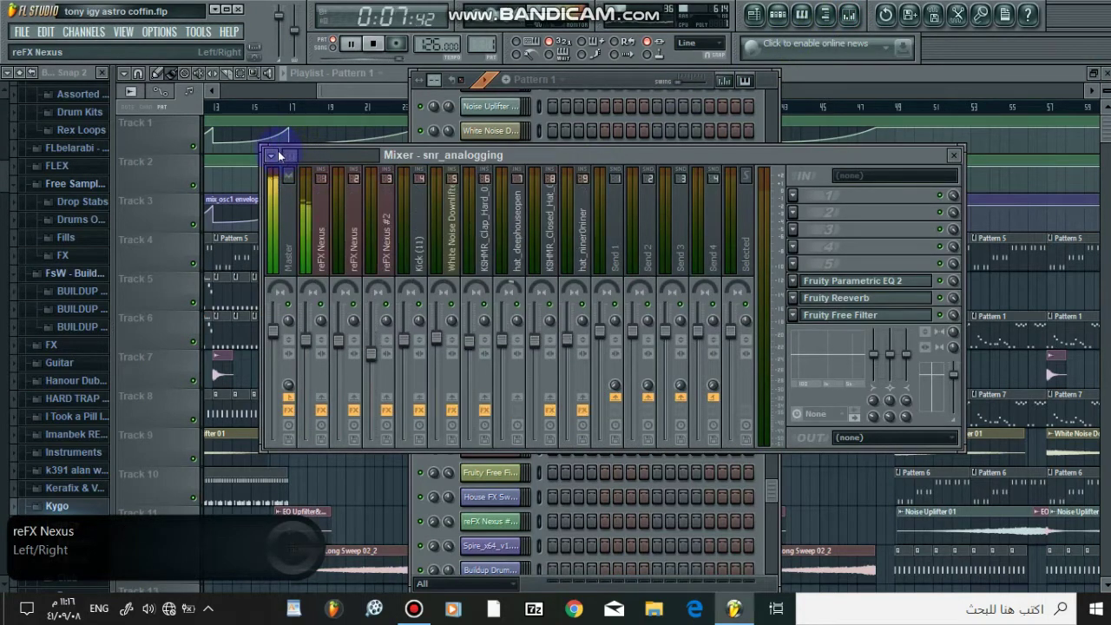
{"action": "left_click", "coordinate": [324, 220]}
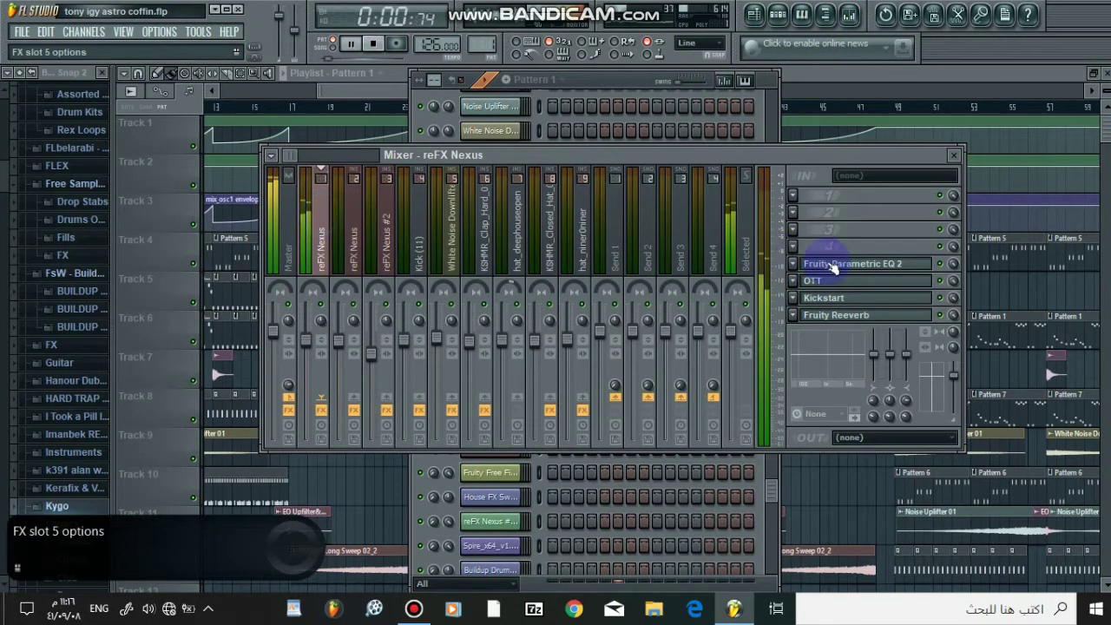
{"action": "left_click", "coordinate": [925, 321]}
{"action": "left_click", "coordinate": [933, 305]}
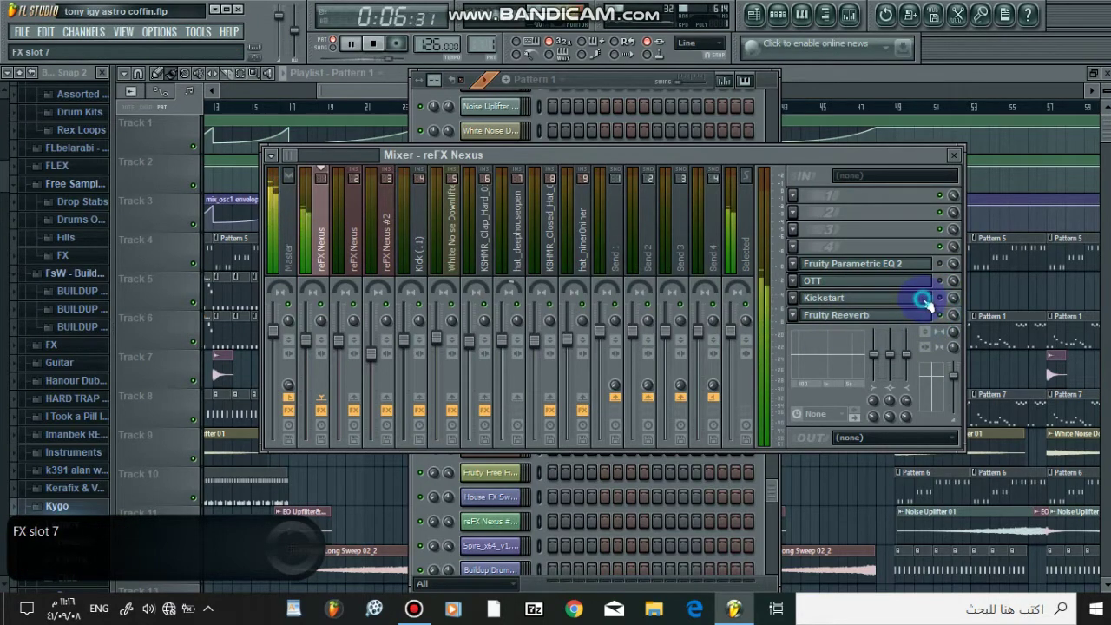
{"action": "left_click", "coordinate": [923, 300]}
{"action": "left_click", "coordinate": [921, 301]}
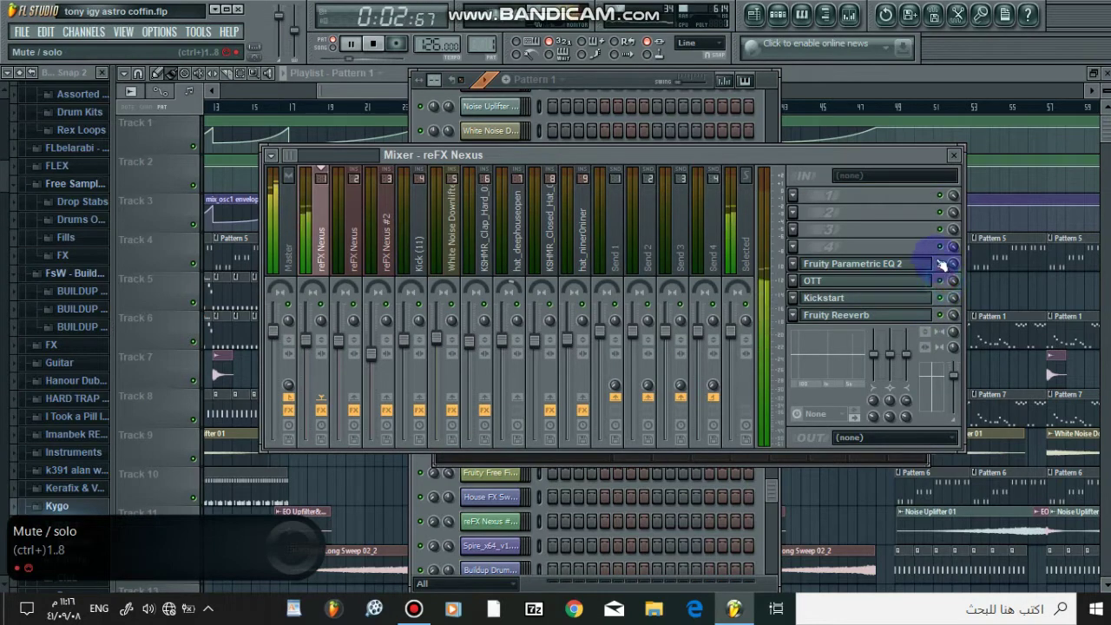
{"action": "left_click", "coordinate": [926, 272]}
{"action": "left_click", "coordinate": [925, 263]}
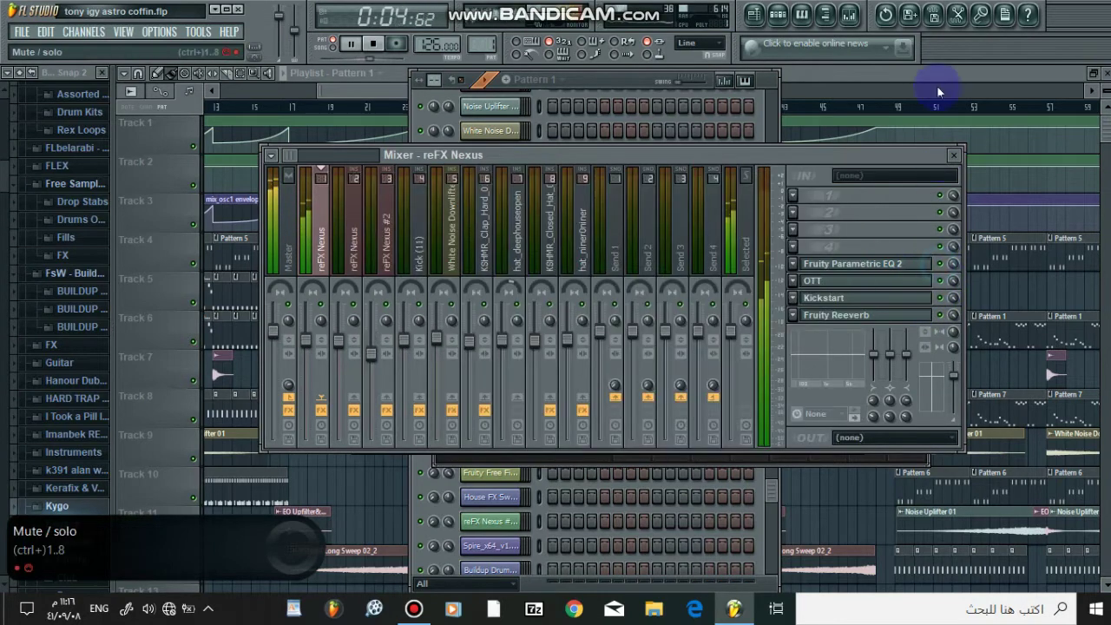
{"action": "left_click", "coordinate": [937, 80]}
- Open Pattern 3 from Track 8 and show its reFX Nexus notes in the piano roll
{"action": "scroll", "coordinate": [533, 265], "scroll_direction": "down", "scroll_amount": 3}
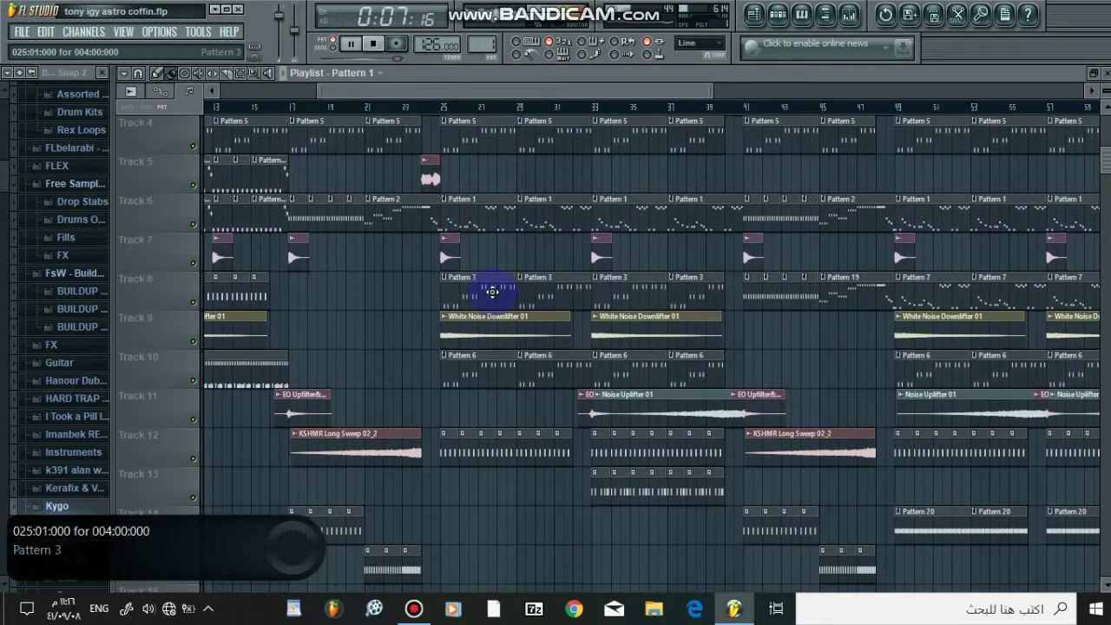
{"action": "double_click", "coordinate": [492, 293]}
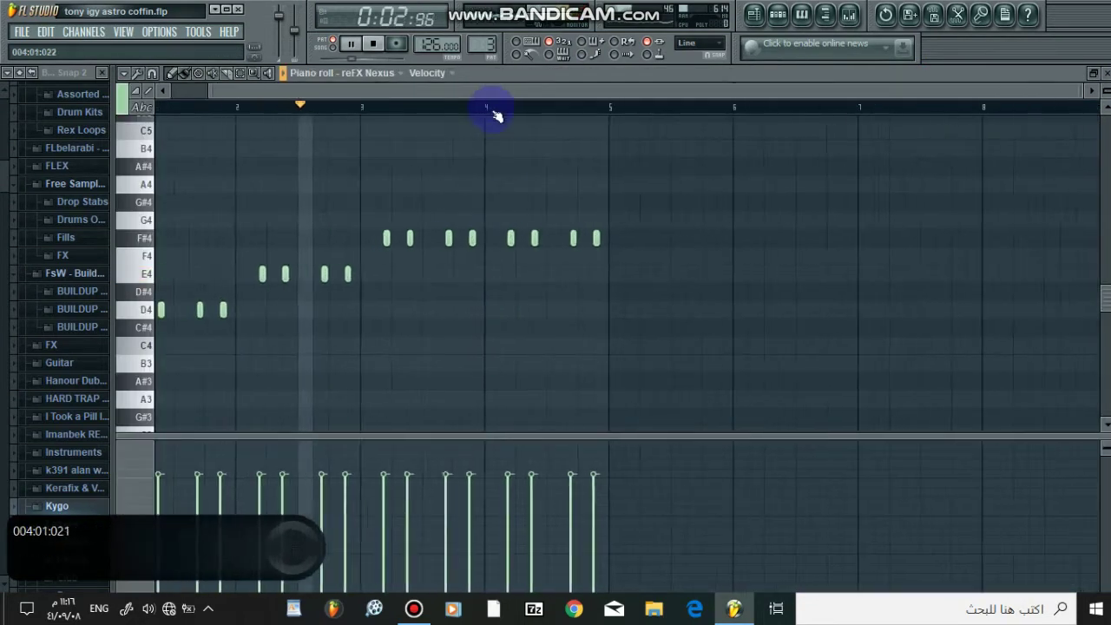
{"action": "left_click", "coordinate": [1106, 73]}
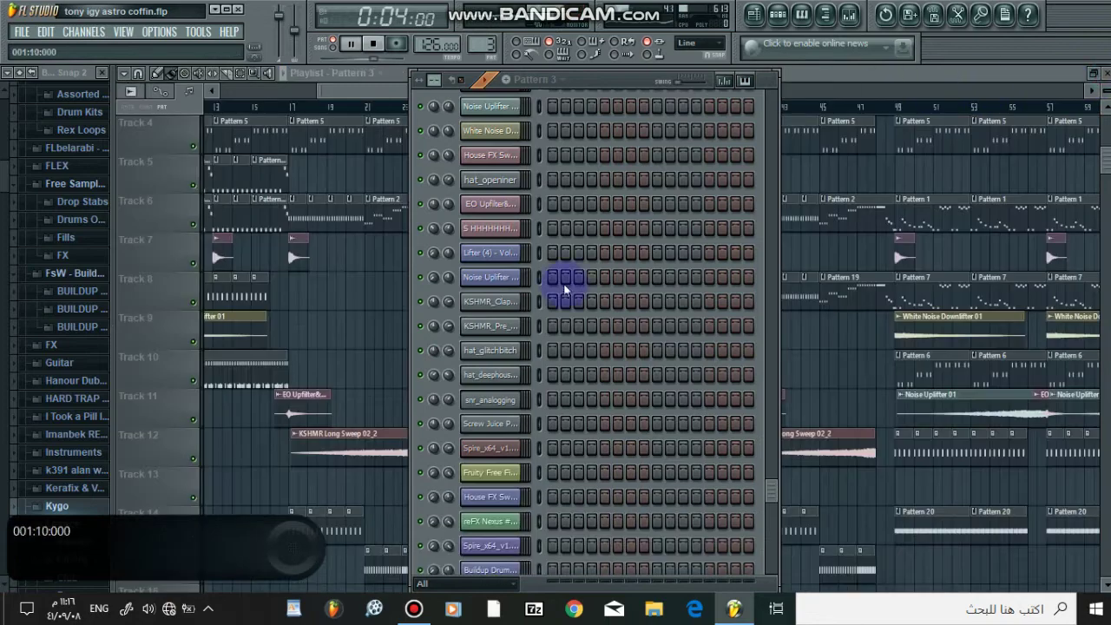
- Show the LD The Core Saw preset in Pattern 3's reFX Nexus and the effects on its mixer insert
{"action": "scroll", "coordinate": [631, 173], "scroll_direction": "up", "scroll_amount": 5}
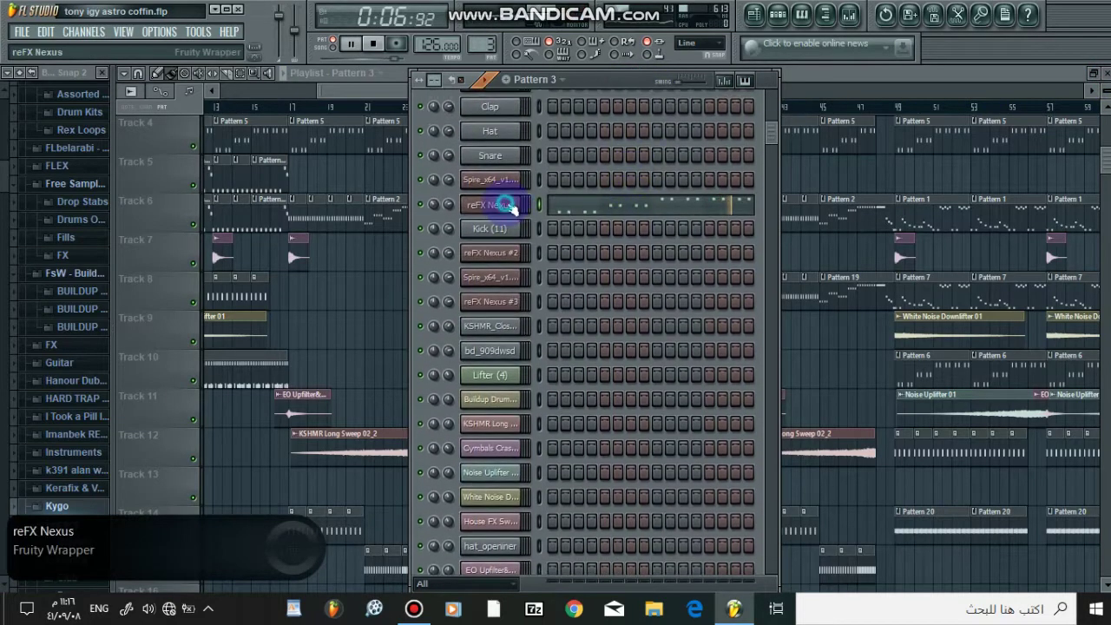
{"action": "left_click", "coordinate": [508, 198]}
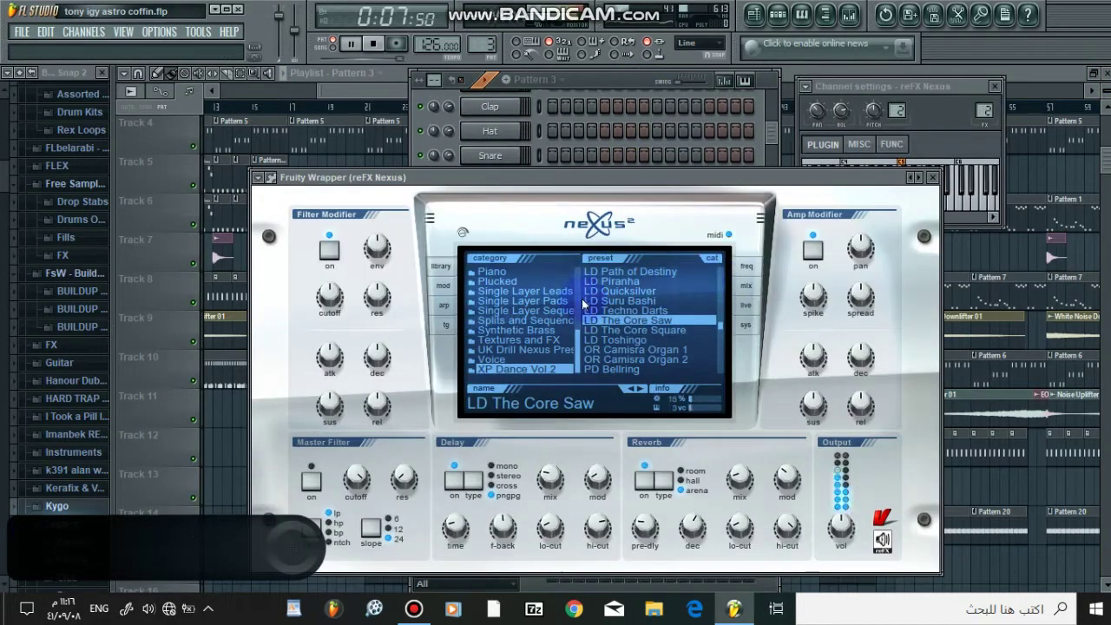
{"action": "left_click", "coordinate": [932, 177]}
{"action": "left_click", "coordinate": [849, 15]}
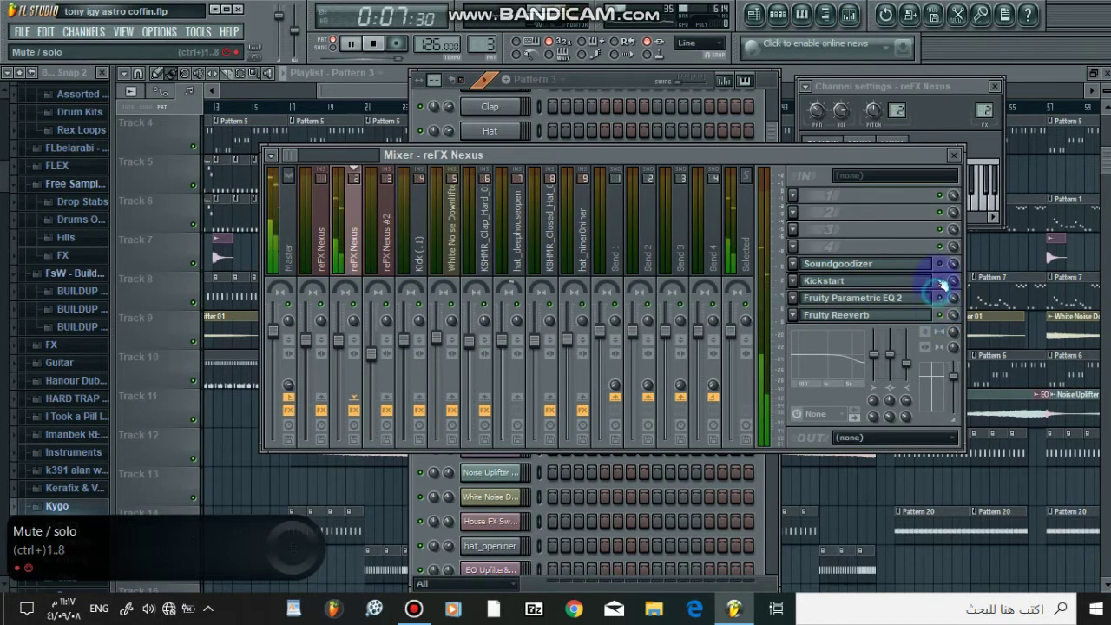
{"action": "left_click", "coordinate": [1031, 84]}
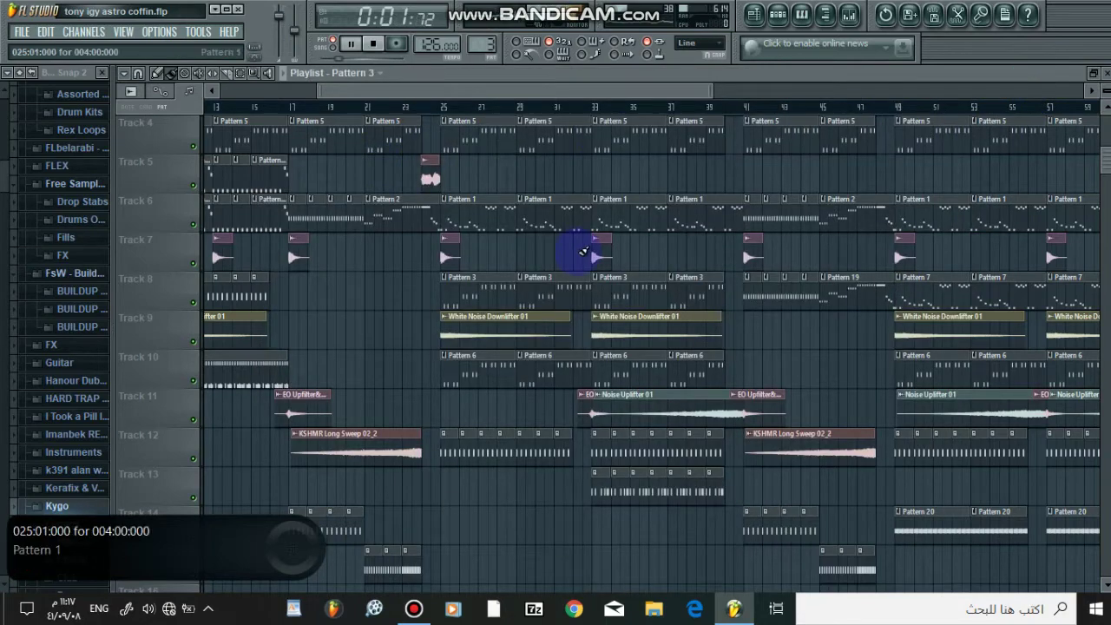
- Open Pattern 6 from Track 10 and show its second Spire instrument's settings and piano roll notes
{"action": "scroll", "coordinate": [583, 248], "scroll_direction": "down", "scroll_amount": 1}
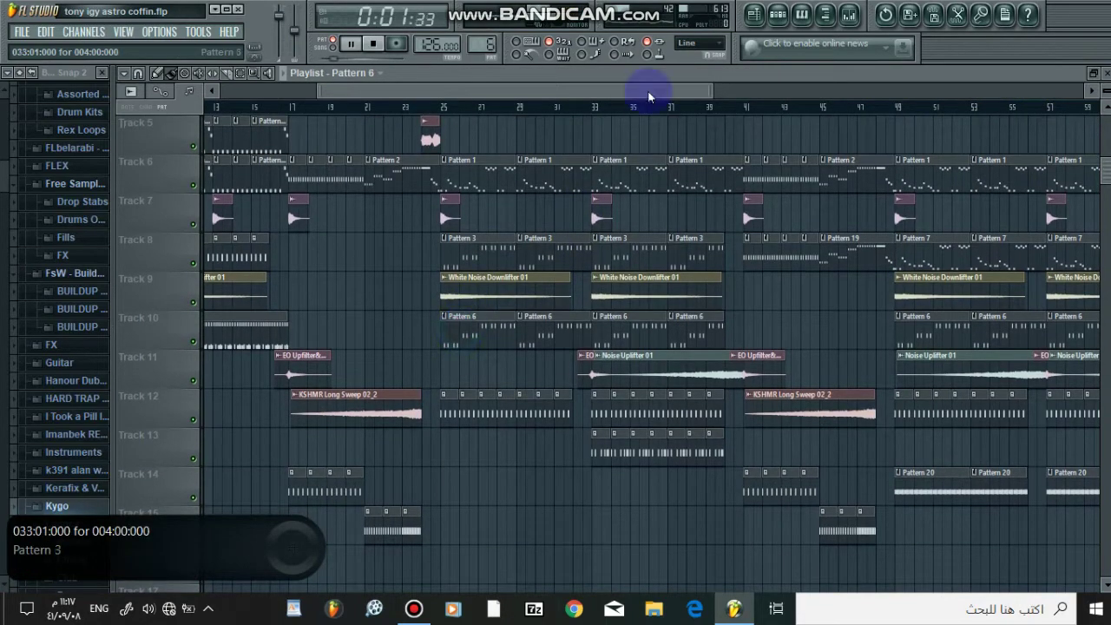
{"action": "left_click", "coordinate": [801, 14]}
{"action": "left_click", "coordinate": [490, 277]}
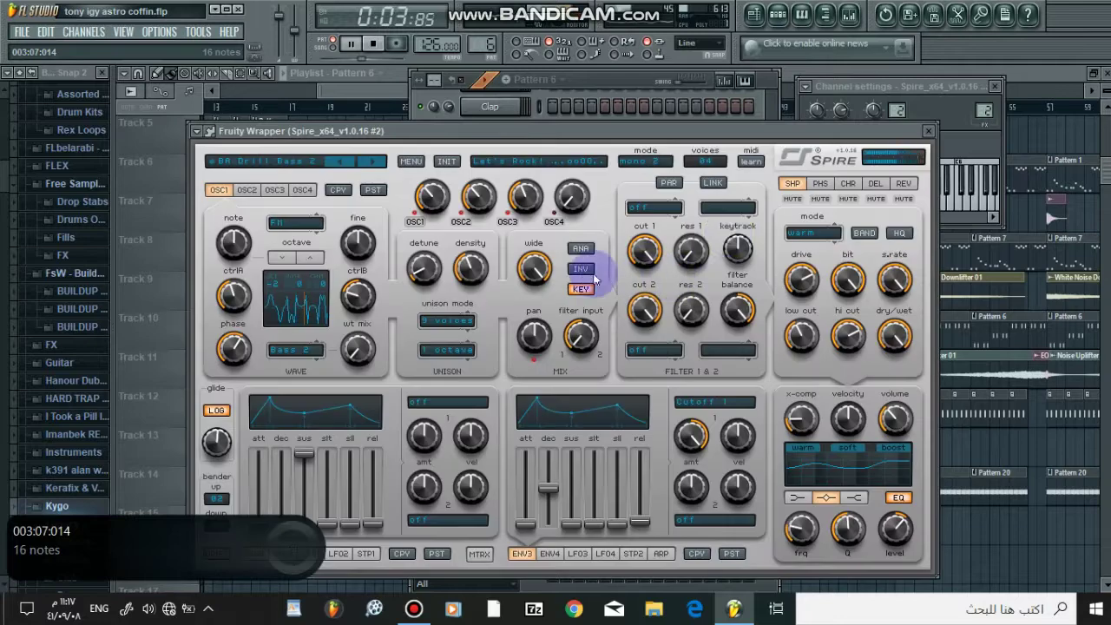
{"action": "left_click", "coordinate": [932, 134]}
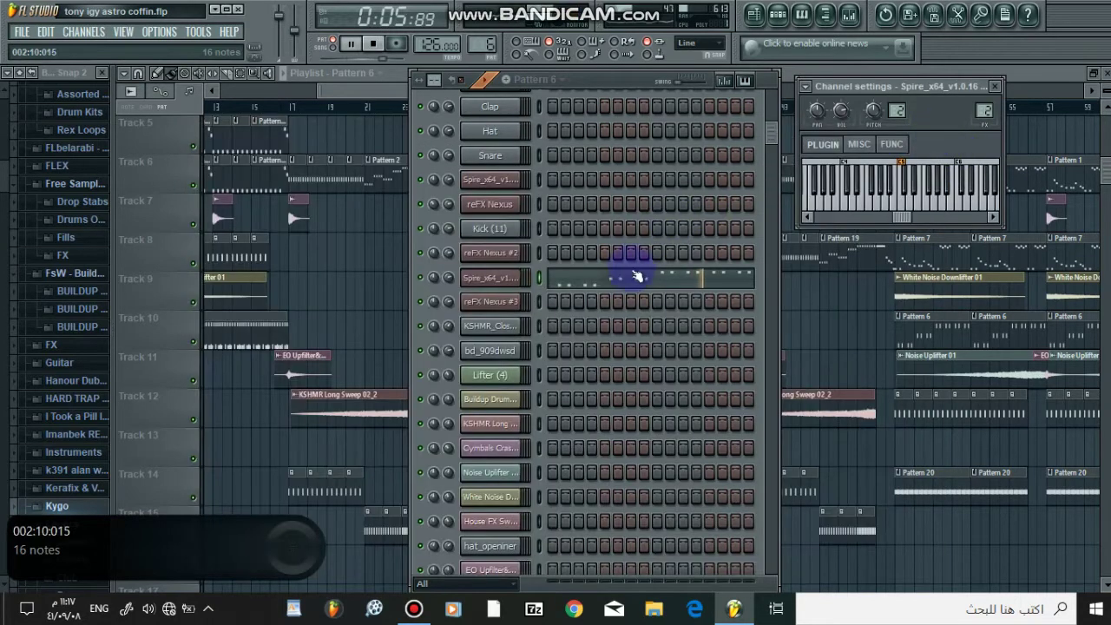
{"action": "left_click", "coordinate": [636, 286]}
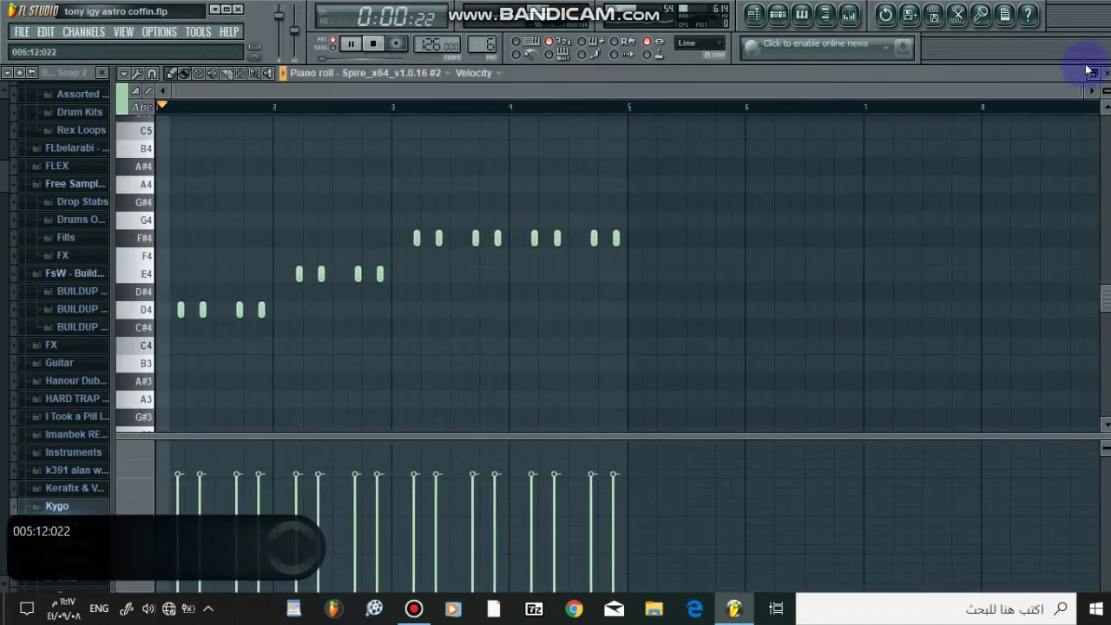
{"action": "left_click", "coordinate": [1106, 73]}
- Check the Soundgoodizer, Kickstart, Fruity Parametric EQ 2 and Fruity Reeverb effects on mixer insert 2 while Pattern 6 plays
{"action": "left_click", "coordinate": [849, 14]}
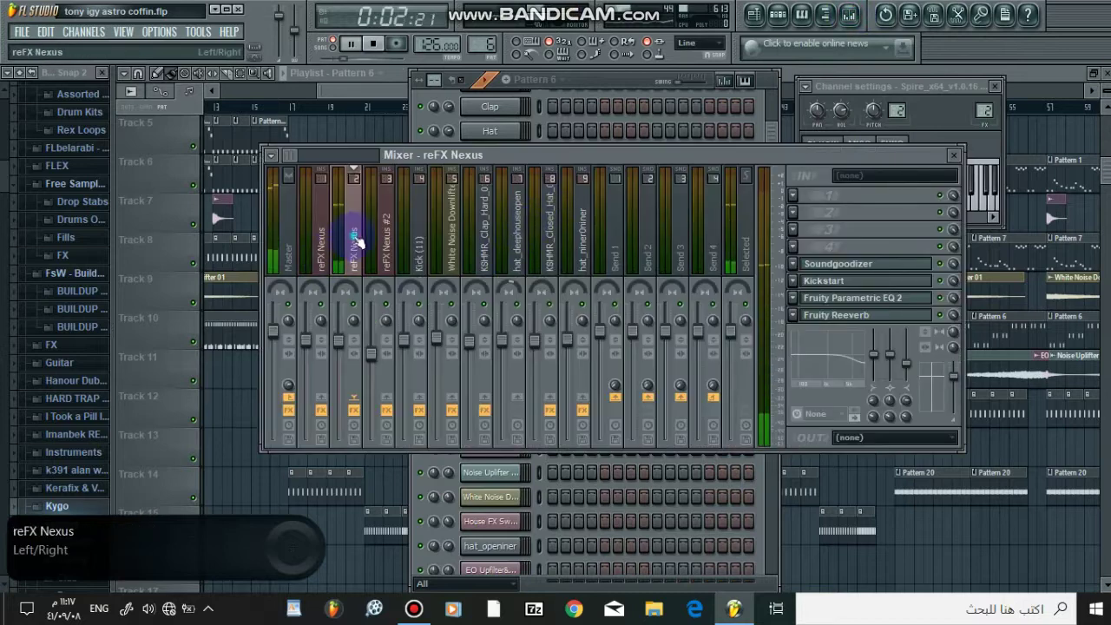
{"action": "left_click", "coordinate": [939, 297]}
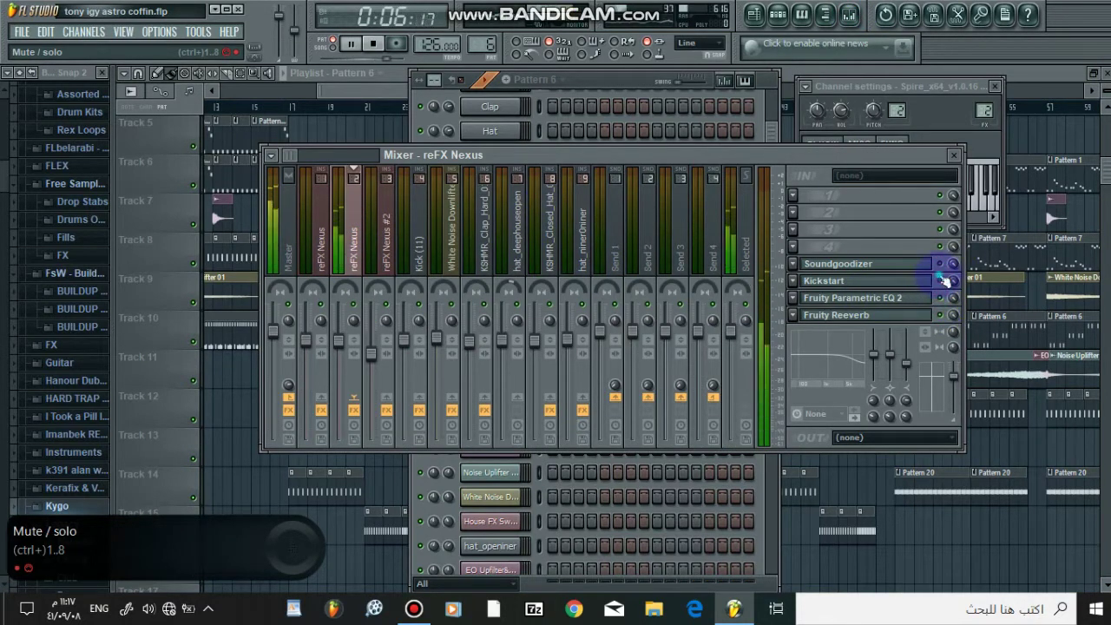
{"action": "left_click", "coordinate": [1030, 74]}
- Open Pattern 14 from Track 13 and show its KSHMR_Closed_Hat_03_Clean steps, sample settings and mixer insert effects
{"action": "scroll", "coordinate": [484, 287], "scroll_direction": "down", "scroll_amount": 2}
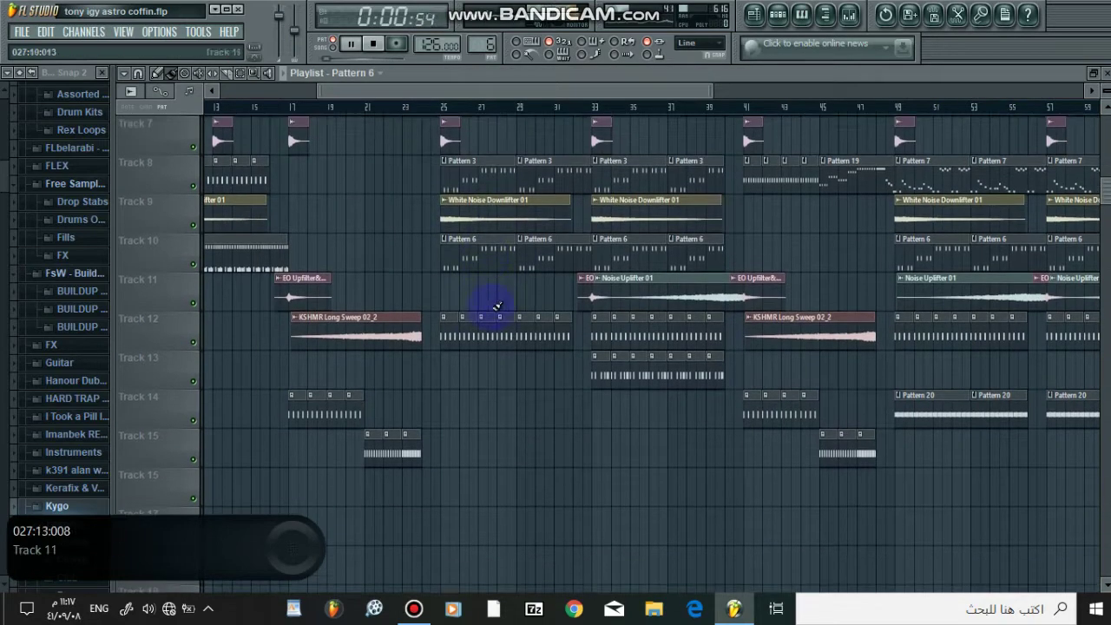
{"action": "double_click", "coordinate": [597, 375]}
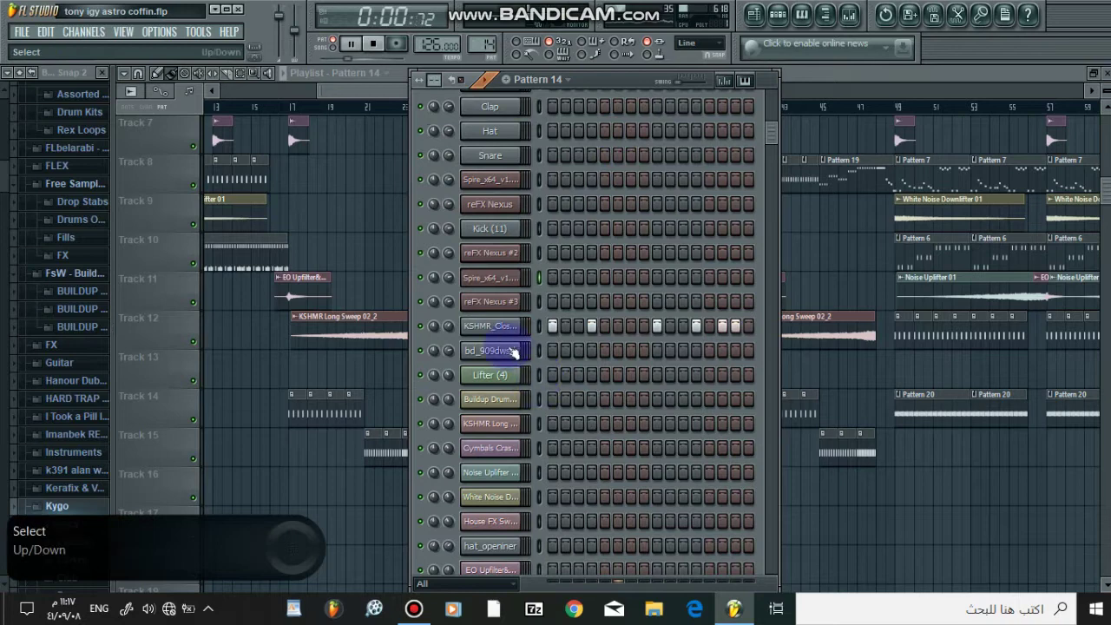
{"action": "left_click", "coordinate": [491, 329]}
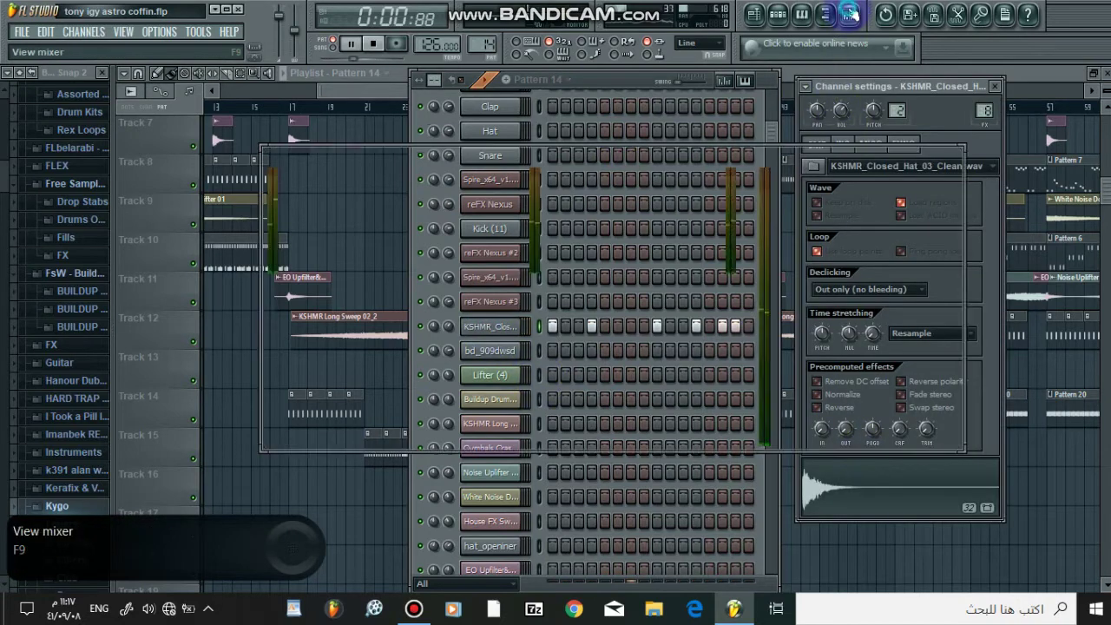
{"action": "left_click", "coordinate": [847, 13]}
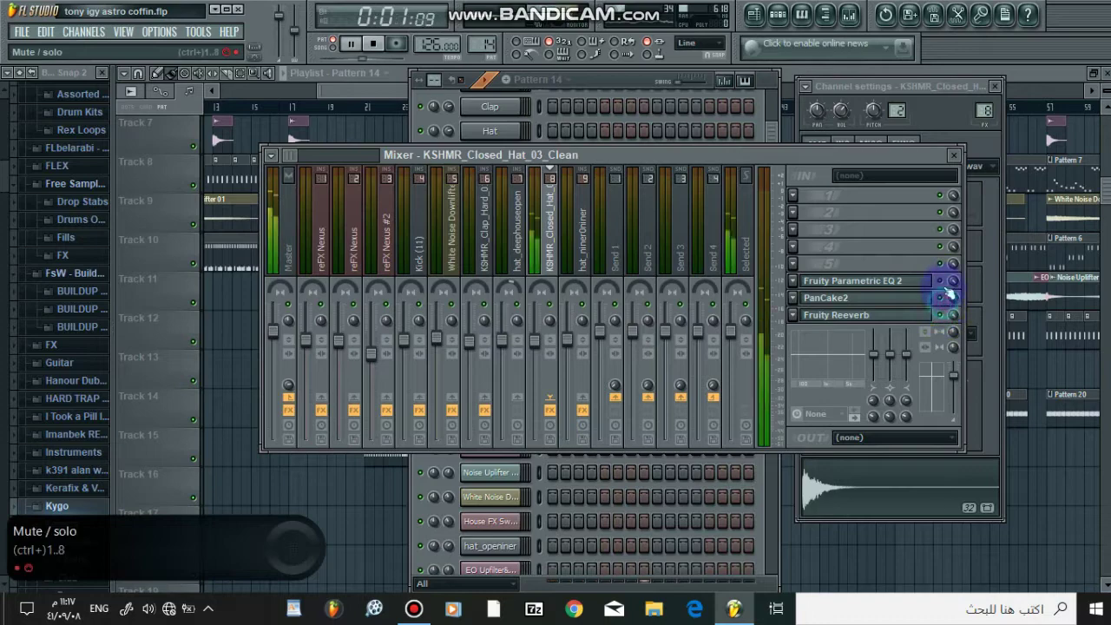
{"action": "key", "text": "F12"}
- Look over the rest of the playlist arrangement, solo Track 7 and play the song from the beginning
{"action": "scroll", "coordinate": [801, 263], "scroll_direction": "up", "scroll_amount": 3}
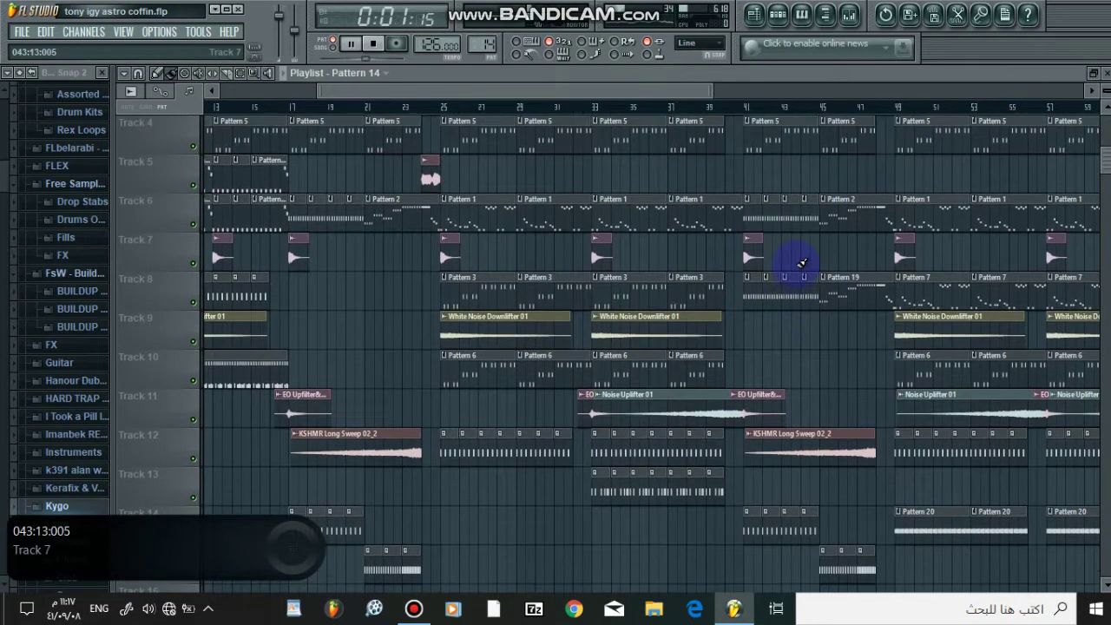
{"action": "scroll", "coordinate": [801, 263], "scroll_direction": "up", "scroll_amount": 3}
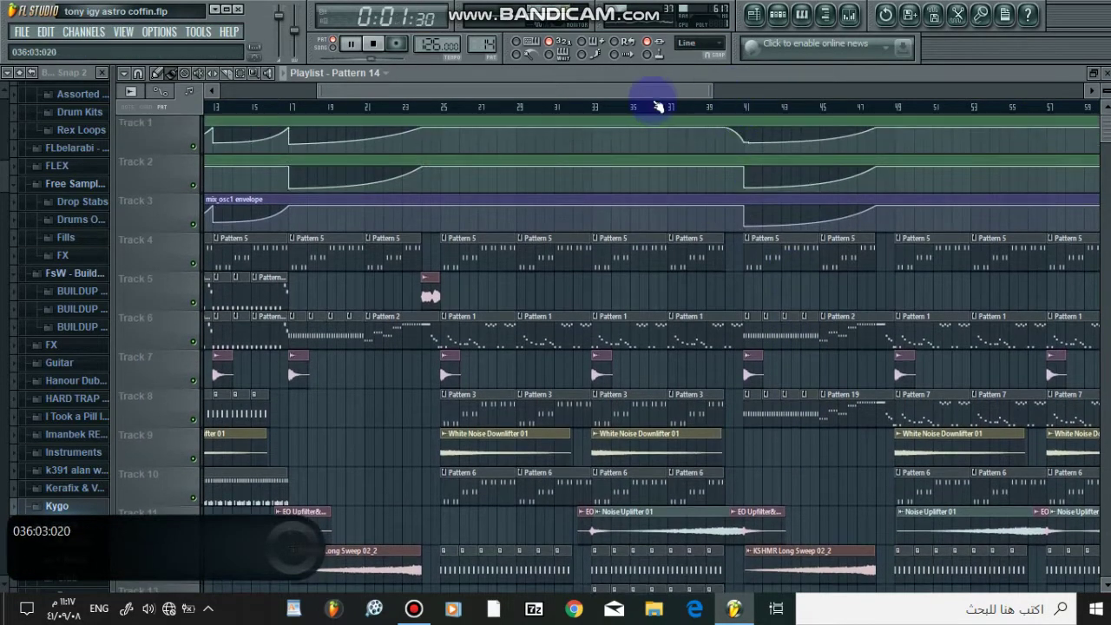
{"action": "left_click_drag", "start_coordinate": [658, 106], "coordinate": [792, 97]}
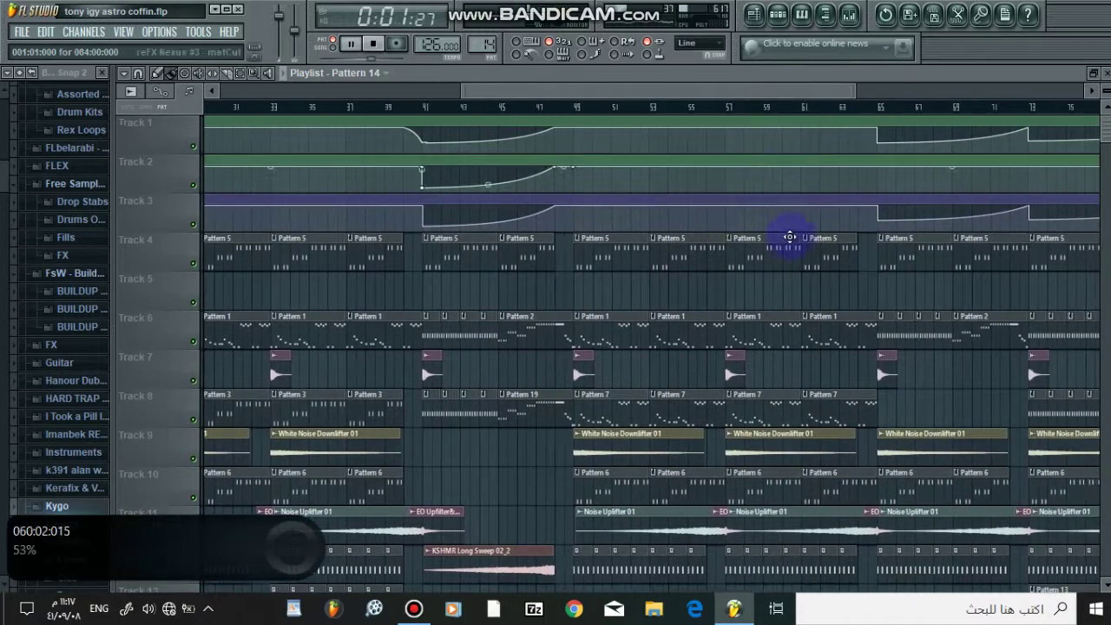
{"action": "scroll", "coordinate": [791, 234], "scroll_direction": "down", "scroll_amount": 5}
{"action": "key", "text": "space"}
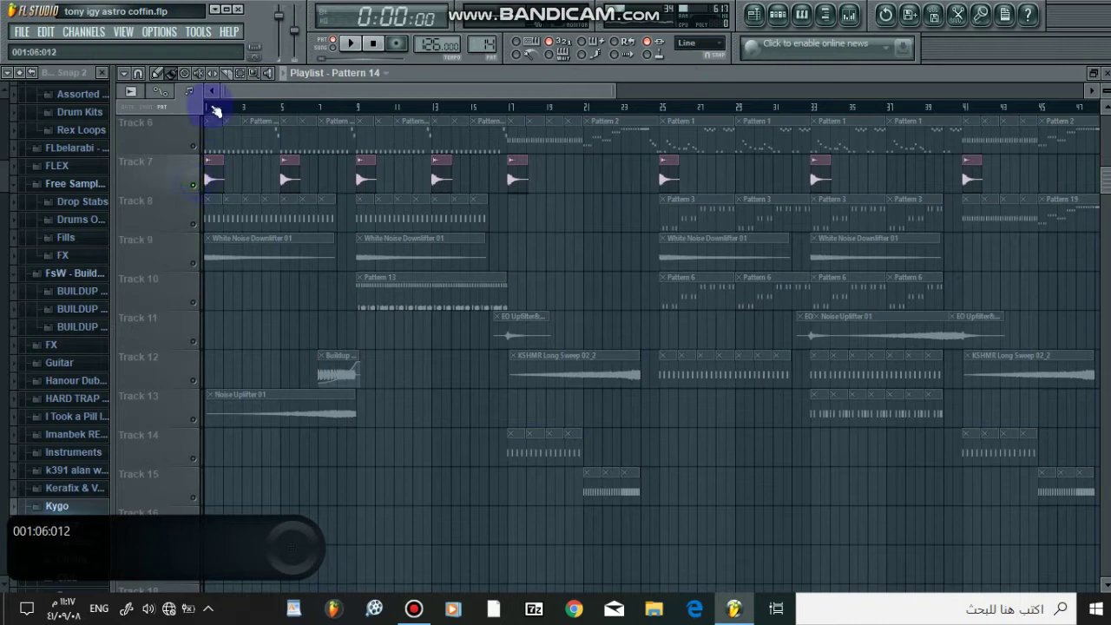
{"action": "key", "text": "space"}
{"action": "scroll", "coordinate": [262, 233], "scroll_direction": "up", "scroll_amount": 3}
{"action": "scroll", "coordinate": [261, 234], "scroll_direction": "down", "scroll_amount": 4}
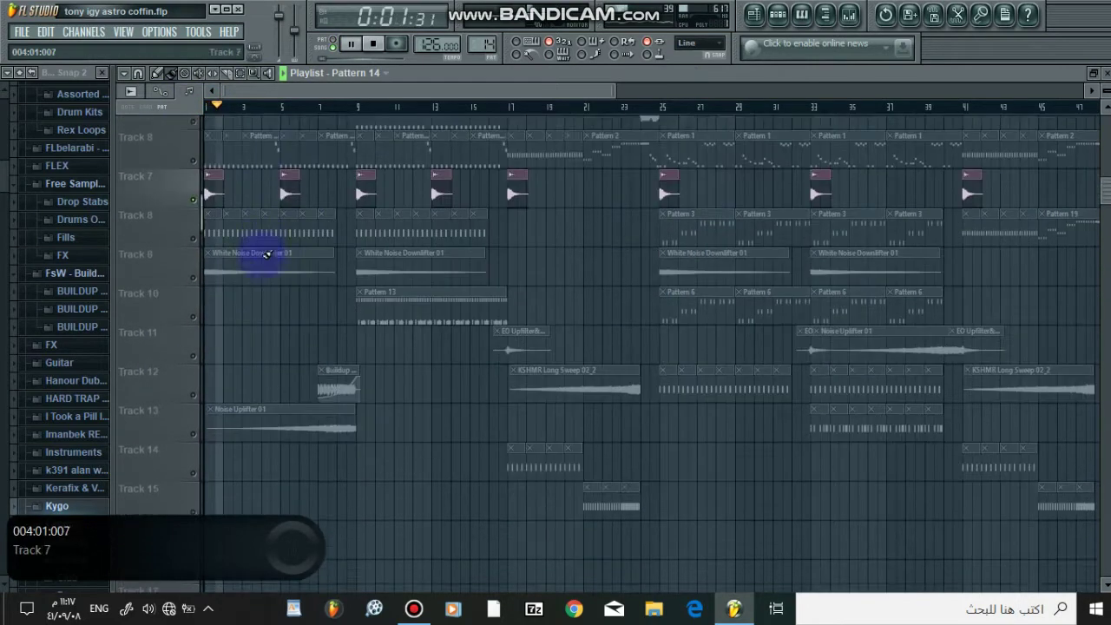
- Solo Track 9 to hear the White Noise Downlifter, and solo Track 13 to play its Noise Uplifter from bar 5
{"action": "key", "text": "space"}
{"action": "right_click", "coordinate": [194, 224]}
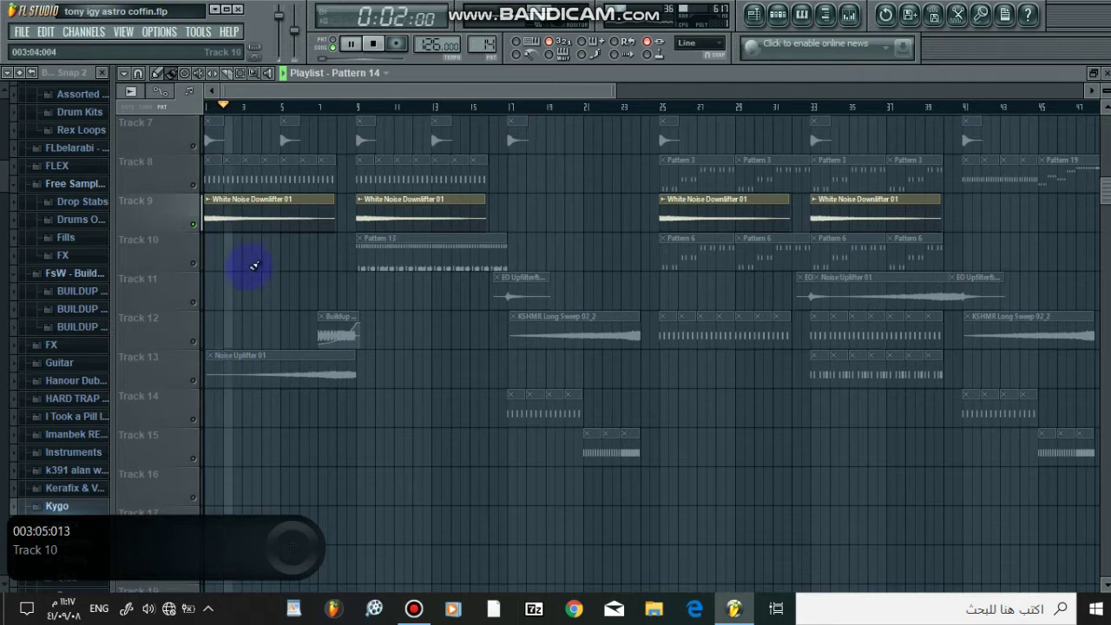
{"action": "right_click", "coordinate": [194, 380]}
{"action": "key", "text": "space"}
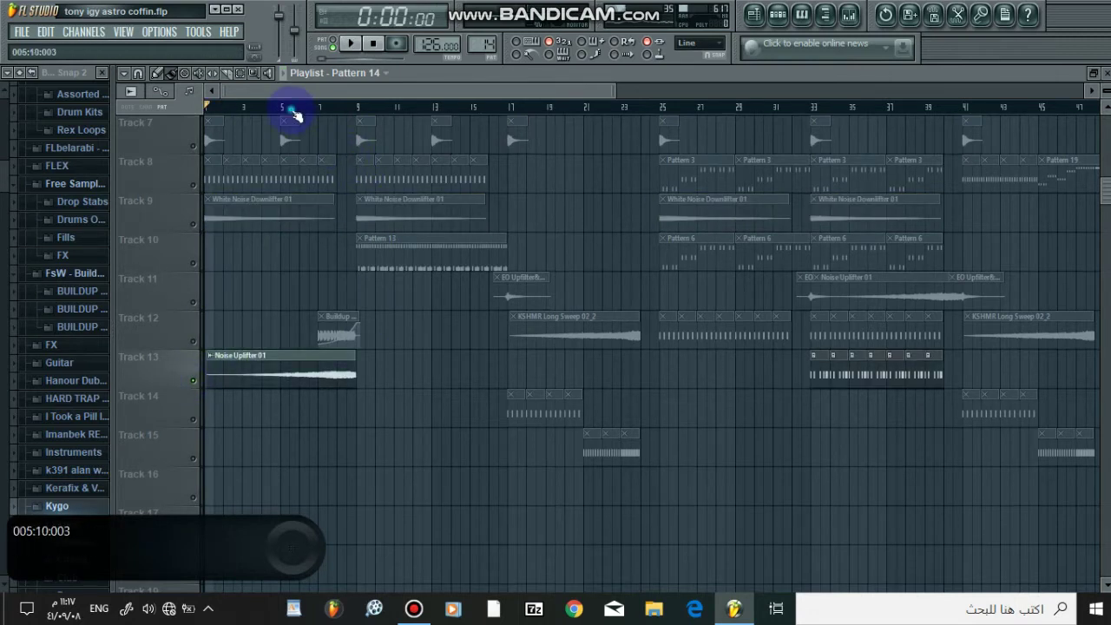
{"action": "left_click", "coordinate": [291, 106]}
{"action": "key", "text": "space"}
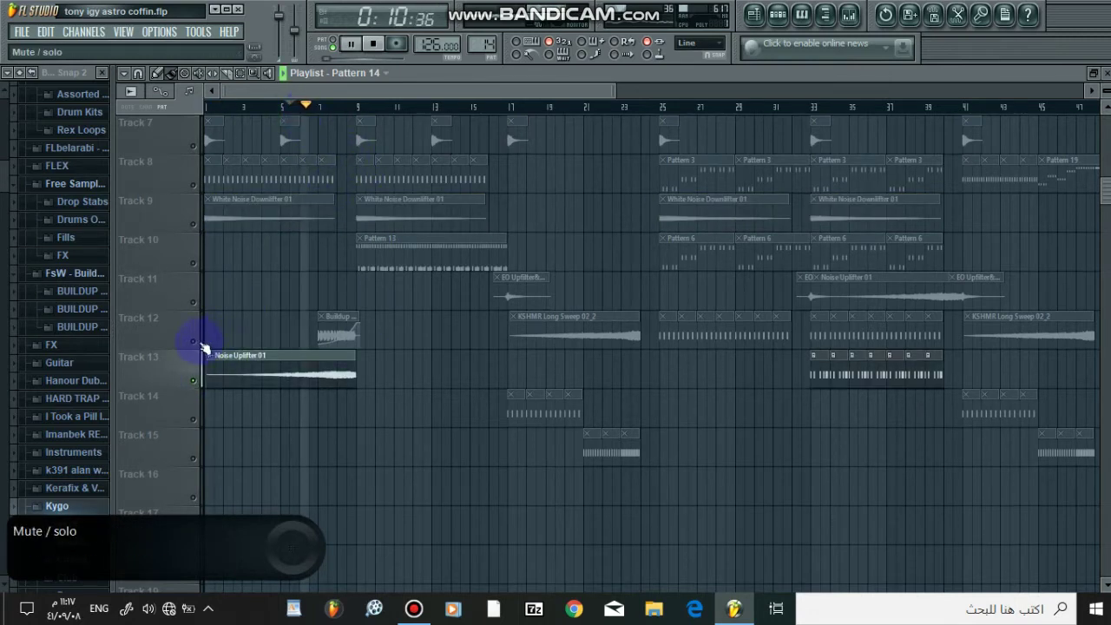
- Solo Track 12 to hear its Buildup clip, and unmute Tracks 9 and 10 alongside it
{"action": "right_click", "coordinate": [194, 342]}
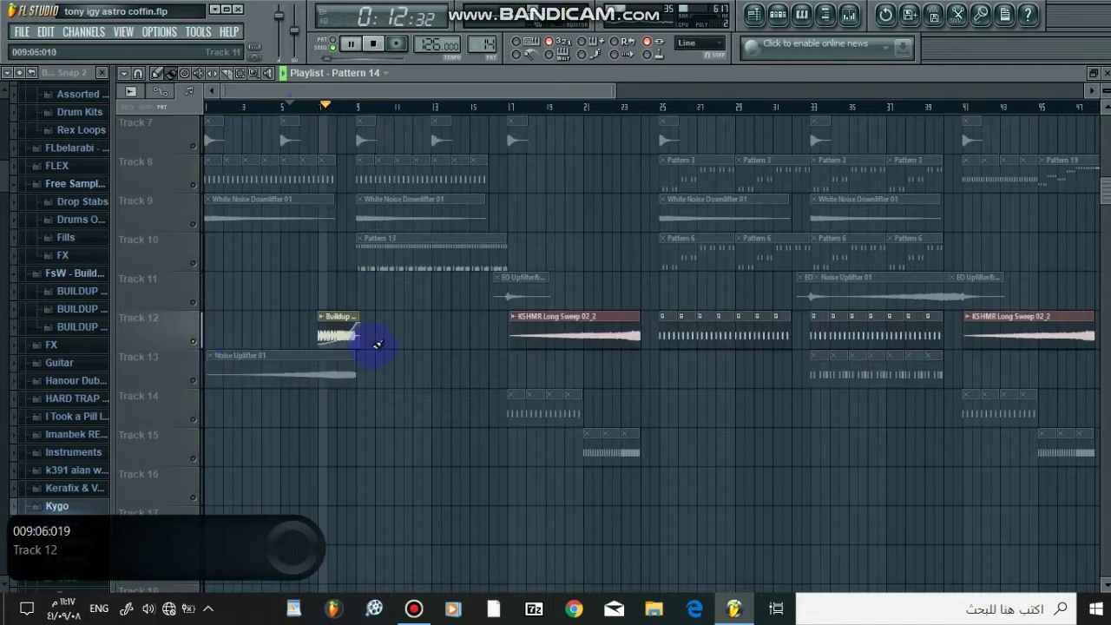
{"action": "scroll", "coordinate": [378, 345], "scroll_direction": "up", "scroll_amount": 6}
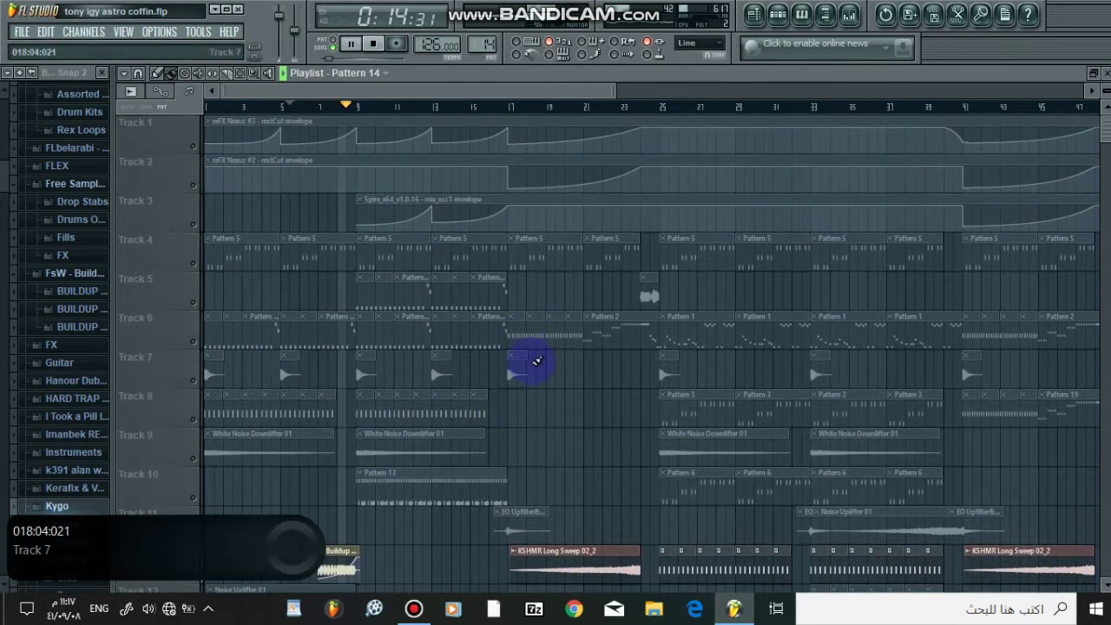
{"action": "scroll", "coordinate": [528, 364], "scroll_direction": "down", "scroll_amount": 5}
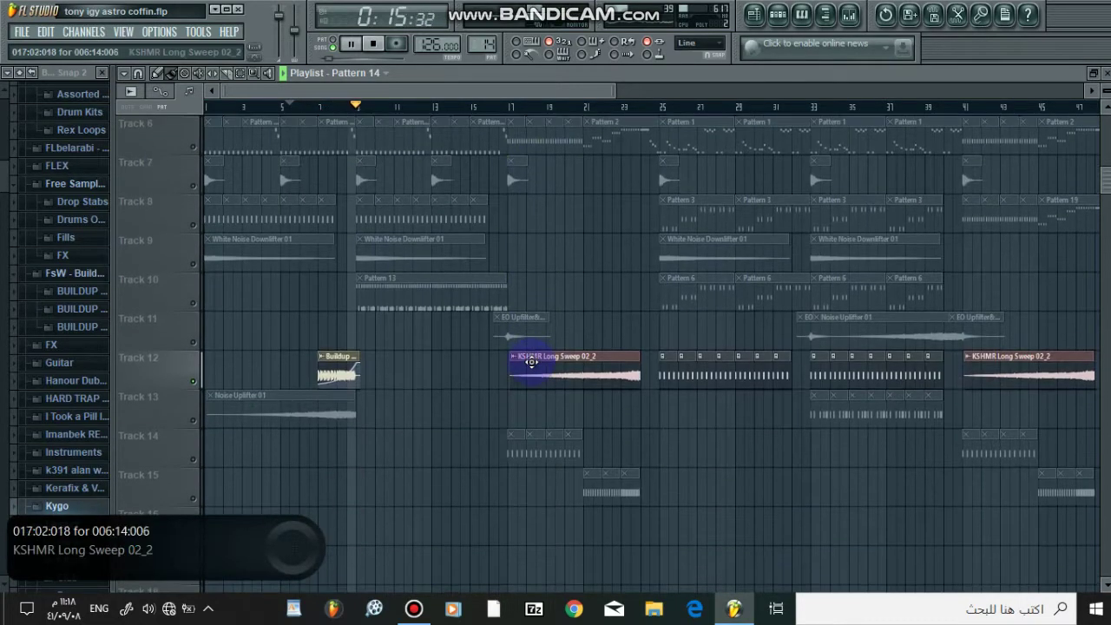
{"action": "left_click", "coordinate": [194, 303]}
{"action": "left_click", "coordinate": [193, 261]}
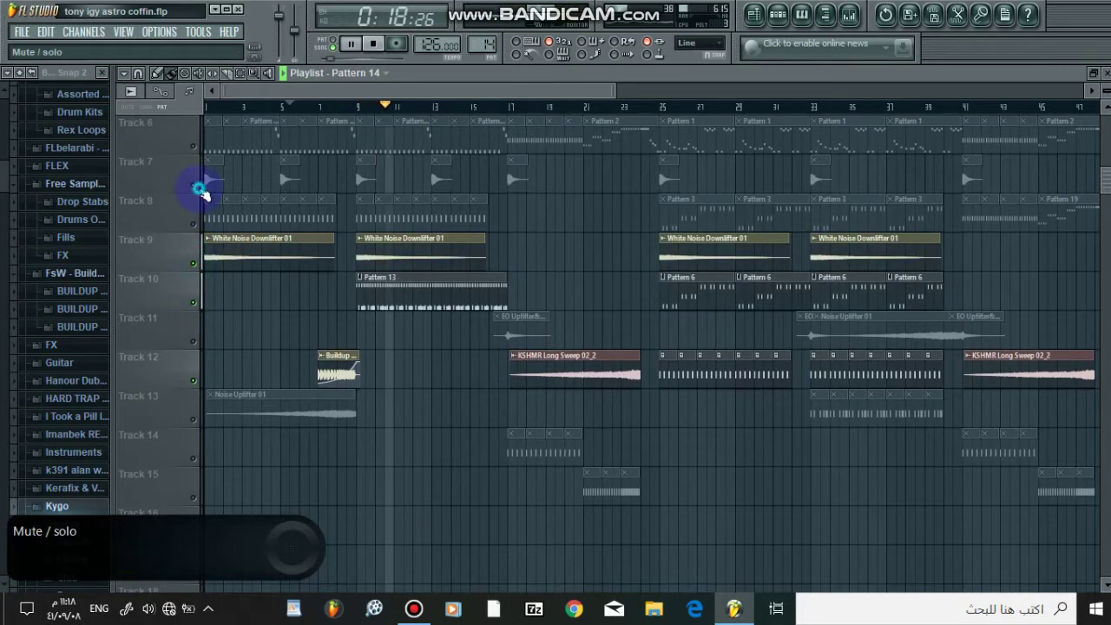
{"action": "left_click", "coordinate": [195, 186]}
- Solo Track 11, play its EO Upfilter clip from about bar 16 and look over its remaining Noise Uplifter clips
{"action": "left_click_drag", "start_coordinate": [406, 96], "coordinate": [479, 91]}
{"action": "right_click", "coordinate": [194, 342]}
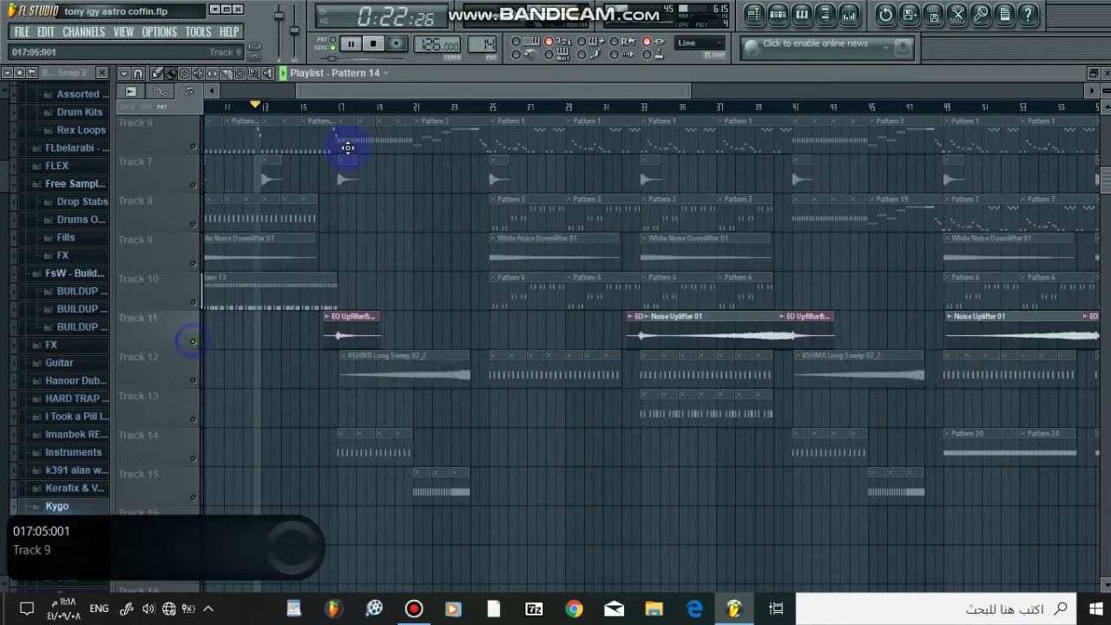
{"action": "left_click", "coordinate": [332, 109]}
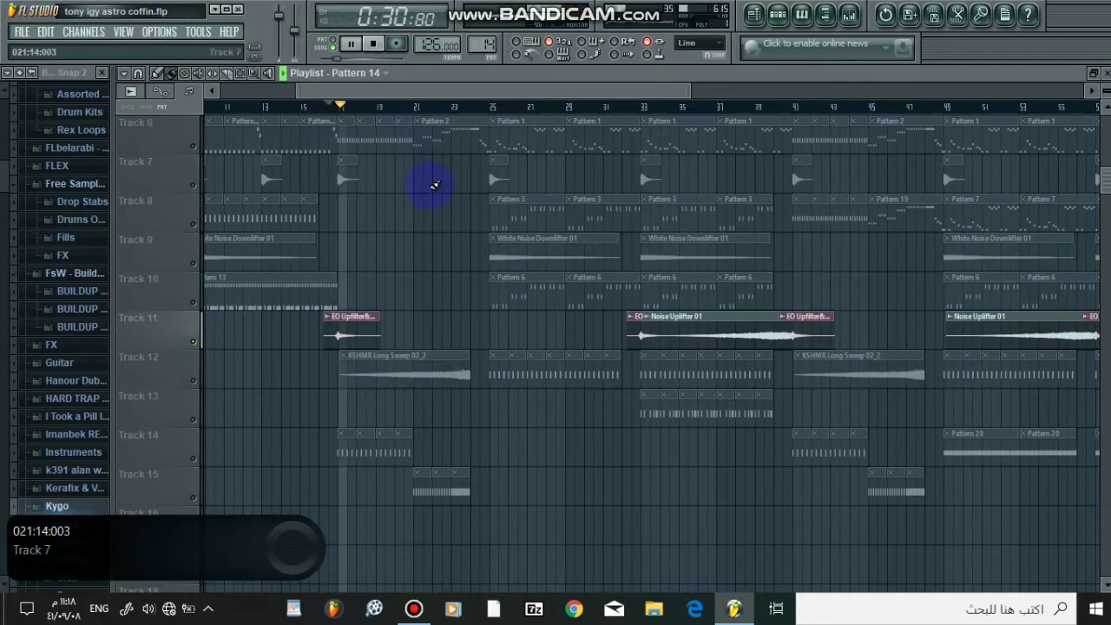
{"action": "left_click_drag", "start_coordinate": [512, 97], "coordinate": [763, 104]}
{"action": "scroll", "coordinate": [864, 243], "scroll_direction": "up", "scroll_amount": 5}
{"action": "scroll", "coordinate": [682, 106], "scroll_direction": "down", "scroll_amount": 2}
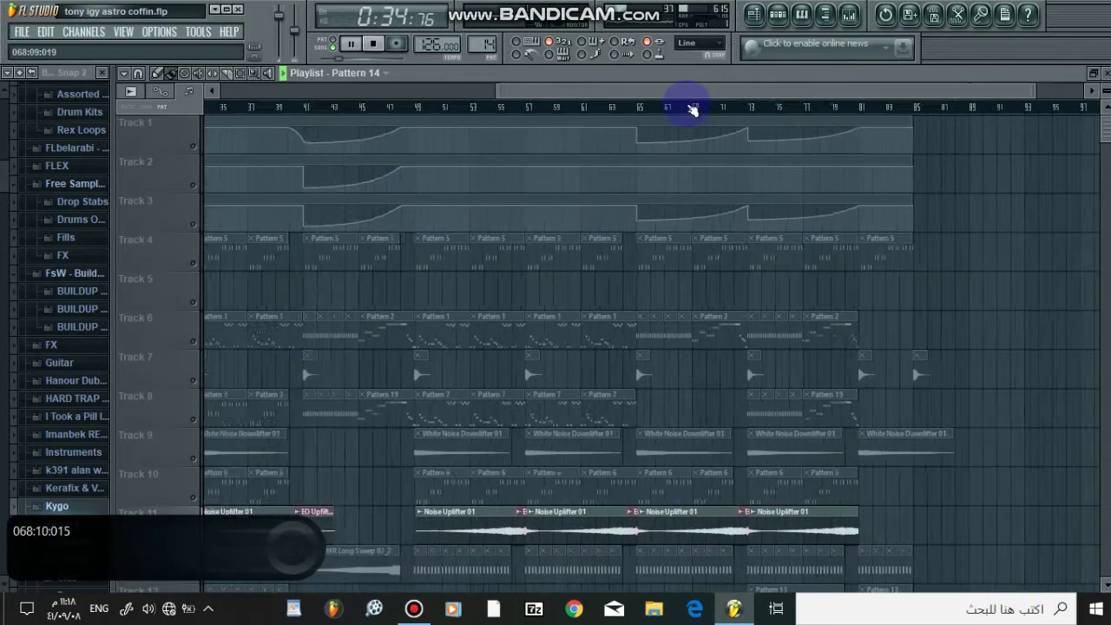
- Turn all playlist tracks back on and play the full song from about bar 16
{"action": "key", "text": "space"}
{"action": "left_click", "coordinate": [195, 301]}
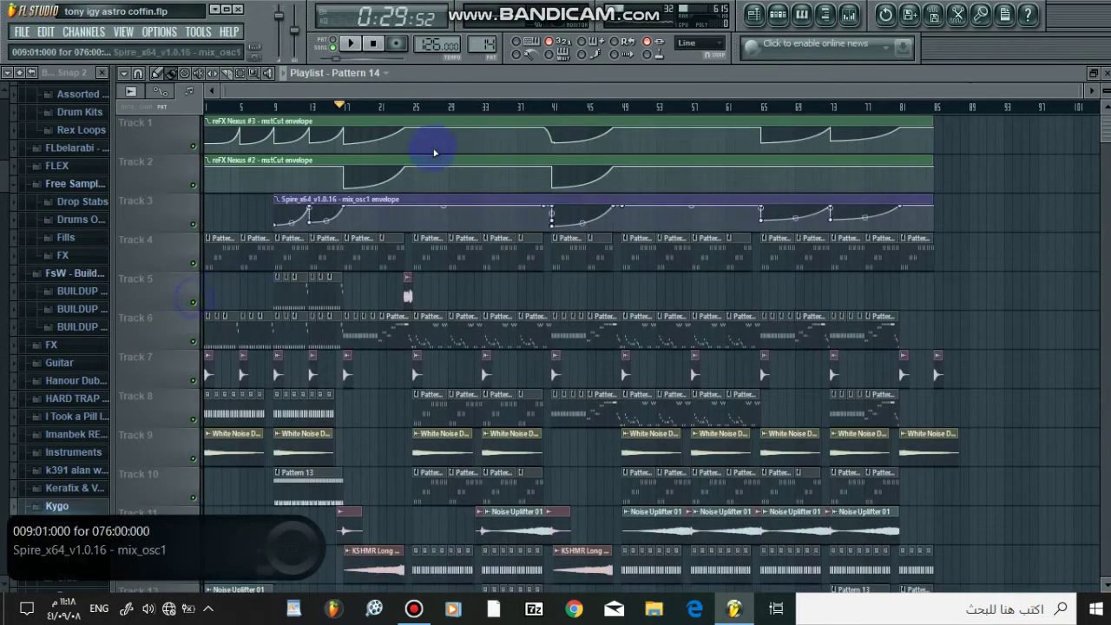
{"action": "scroll", "coordinate": [404, 172], "scroll_direction": "down", "scroll_amount": 5}
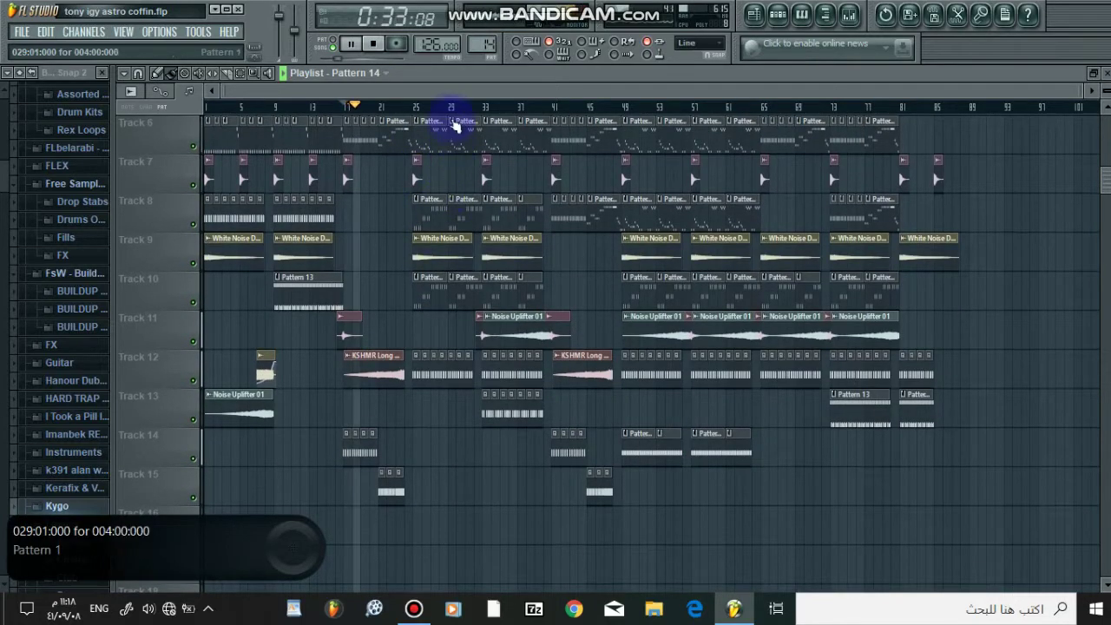
- Look over the whole arrangement during playback, including a close view of the S HHHHHHHHH MUSIC clip on Track 5 near bar 24
{"action": "scroll", "coordinate": [441, 372], "scroll_direction": "up", "scroll_amount": 1}
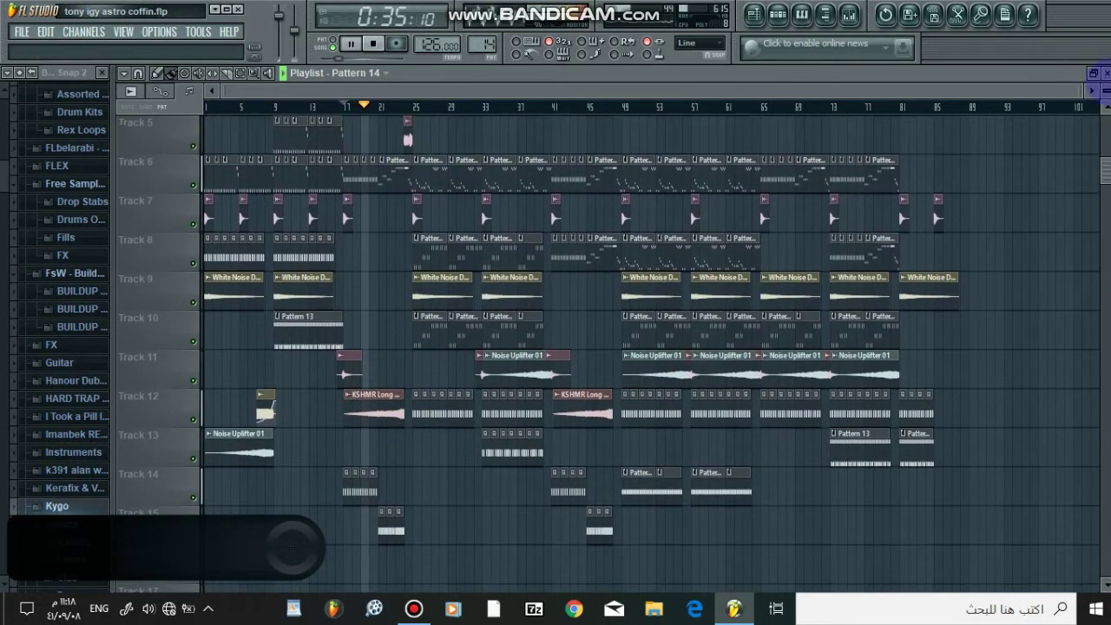
{"action": "scroll", "coordinate": [1107, 86], "scroll_direction": "down", "scroll_amount": 2}
{"action": "scroll", "coordinate": [1033, 236], "scroll_direction": "up", "scroll_amount": 4}
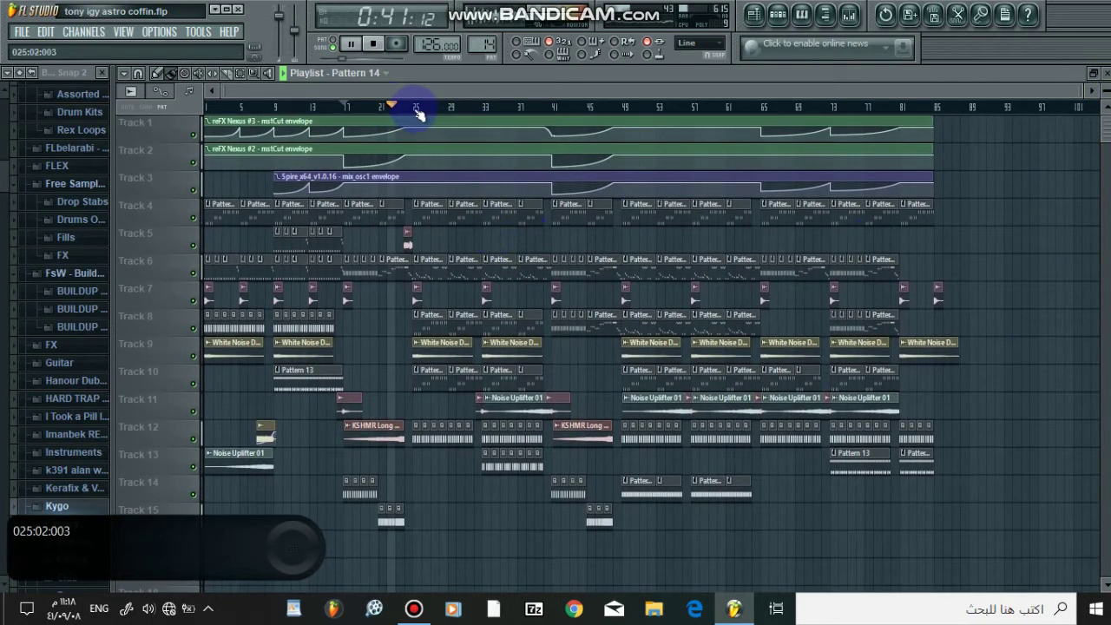
{"action": "scroll", "coordinate": [416, 108], "scroll_direction": "up", "scroll_amount": 5}
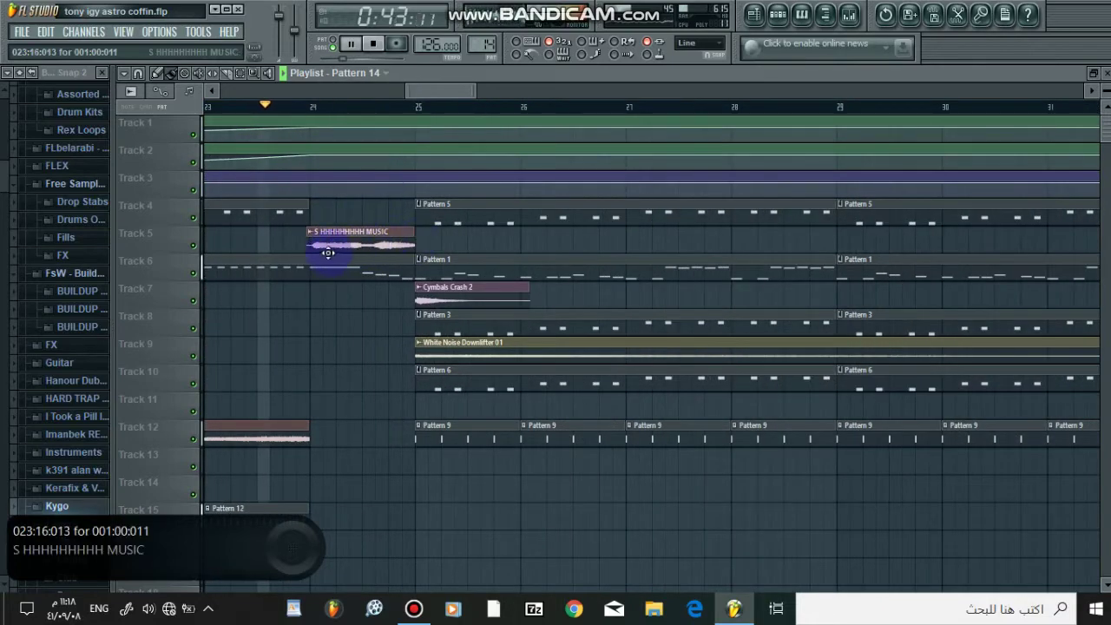
{"action": "scroll", "coordinate": [466, 110], "scroll_direction": "down", "scroll_amount": 6}
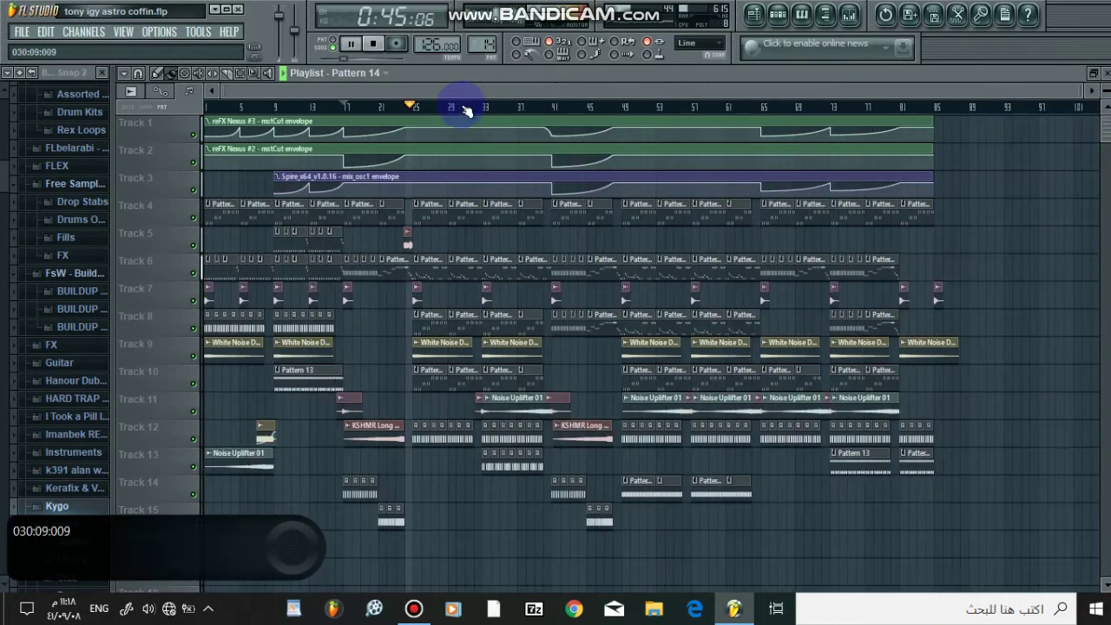